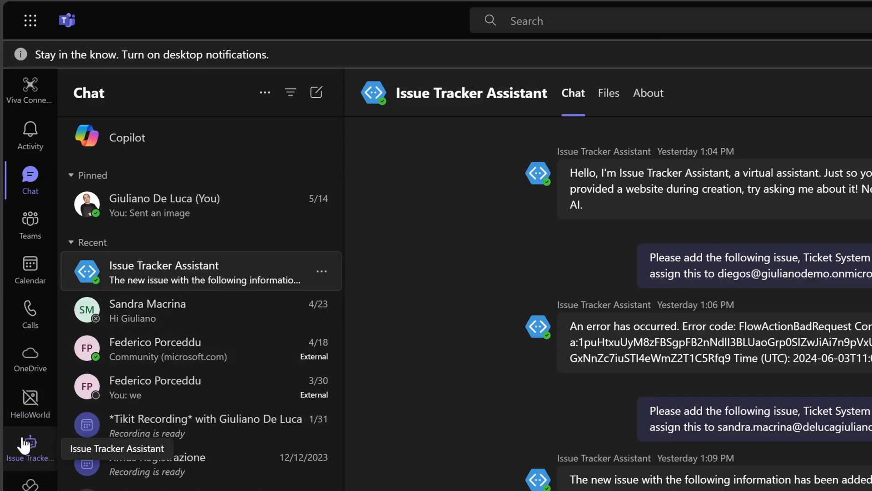
- Open the Issue Tracker Assistant chat and review the earlier Ticket System error request and its entry in the SharePoint Issue tracker list
click(29, 460)
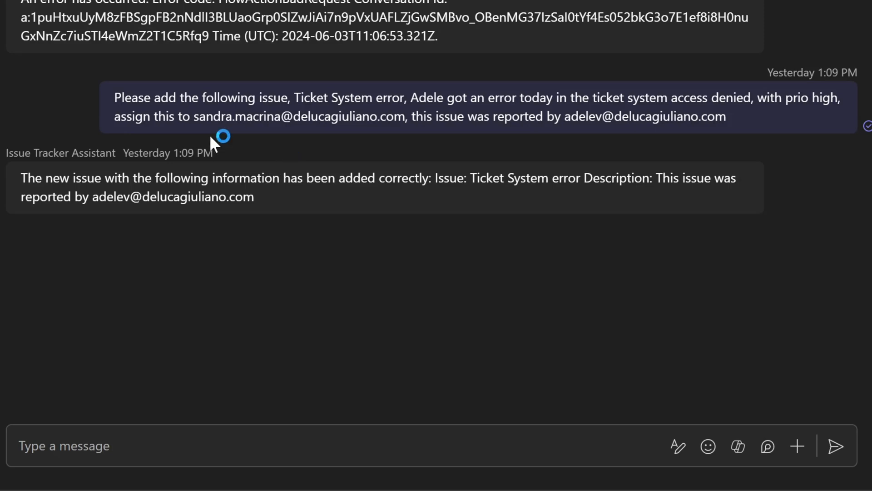
drag(114, 98, 484, 105)
click(484, 106)
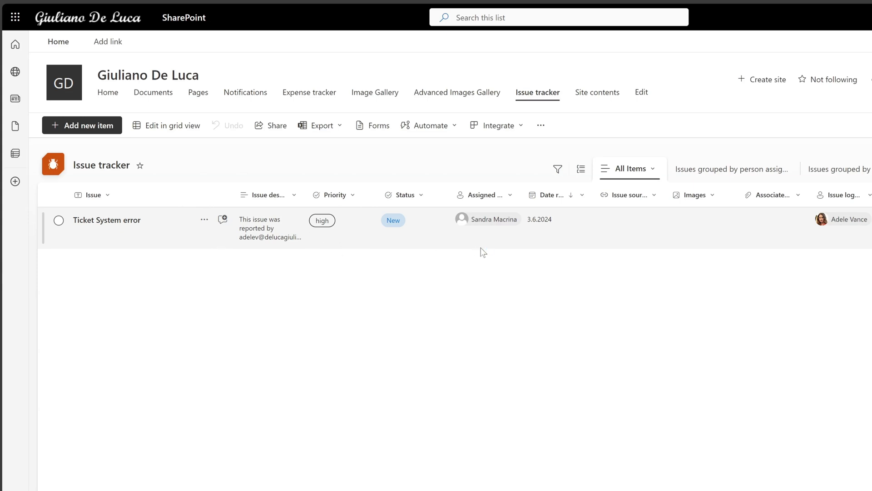
click(487, 225)
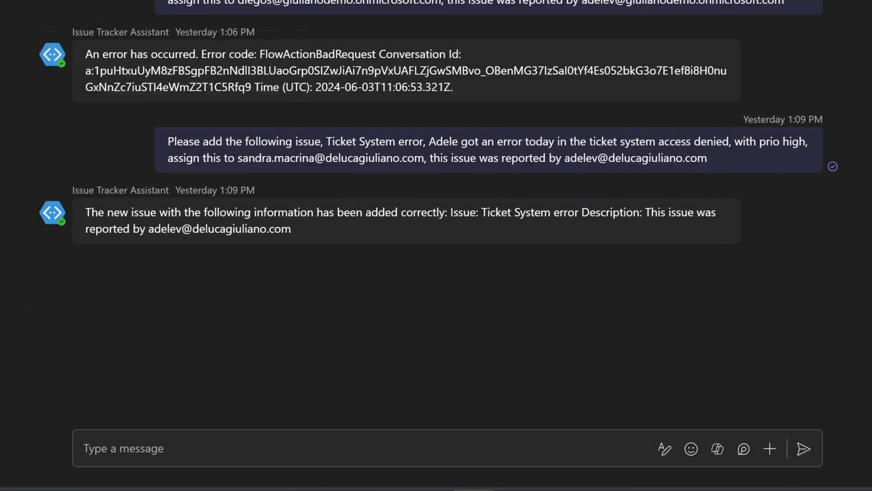
- Ask the assistant to add the issue Access Denied on SharePoint, describing blocked home site access, with normal priority, an assignee and a reporter
key(ctrl+v)
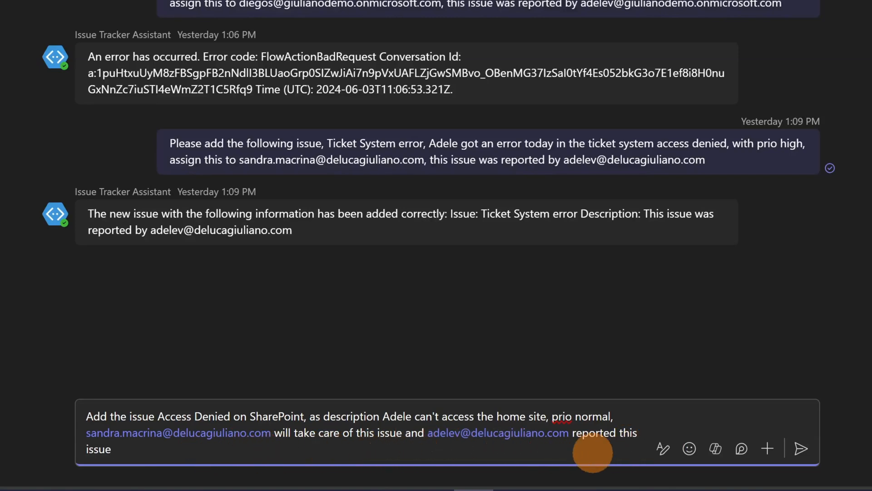
click(801, 448)
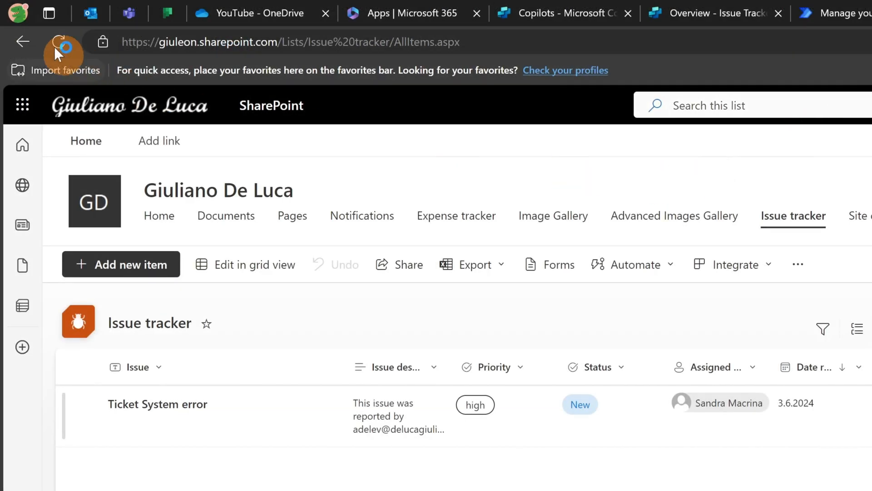
- Reload the SharePoint Issue tracker list and widen its Date reported column
click(52, 40)
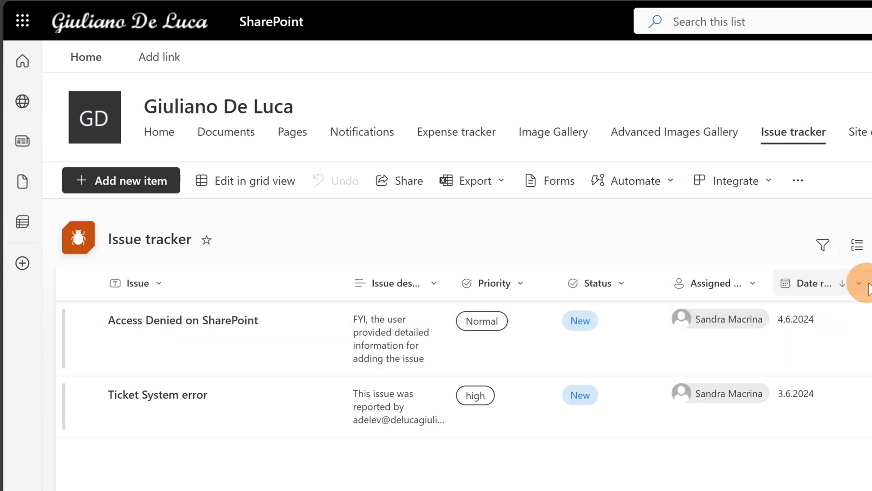
drag(232, 278, 260, 273)
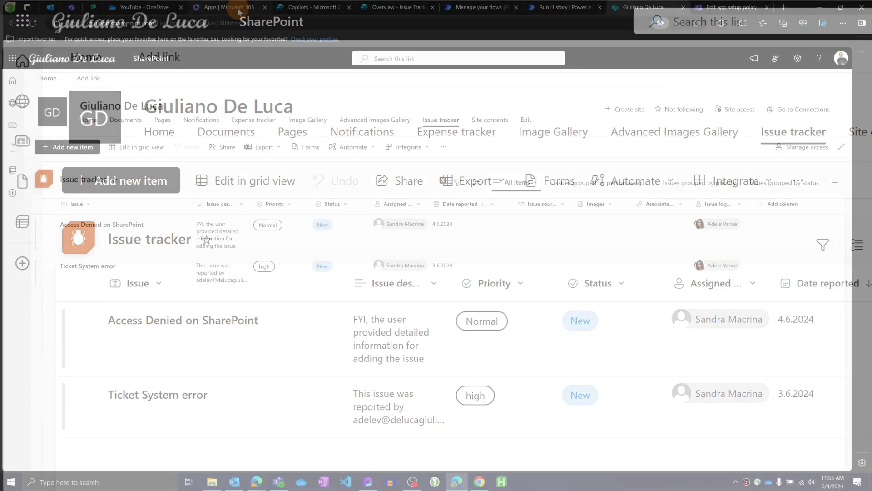
- Launch Power Apps from the full Microsoft 365 app list and show the Power Platform products
click(239, 12)
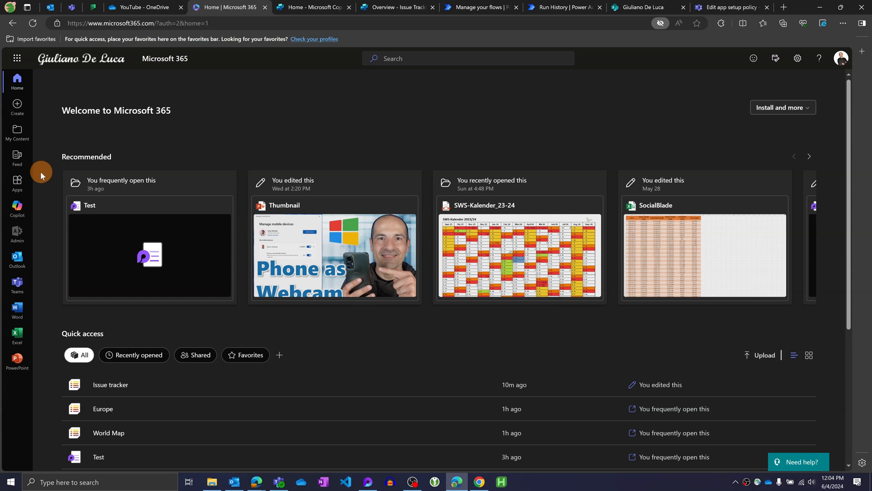
click(17, 182)
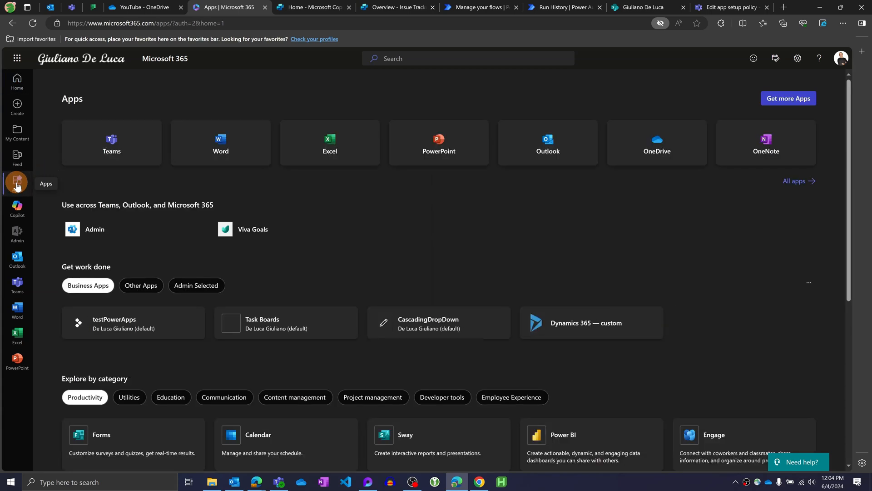
click(809, 188)
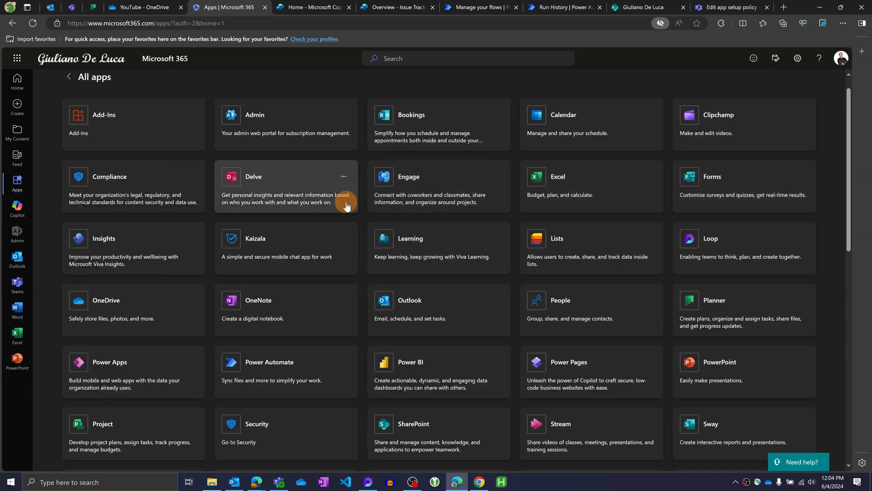
click(96, 362)
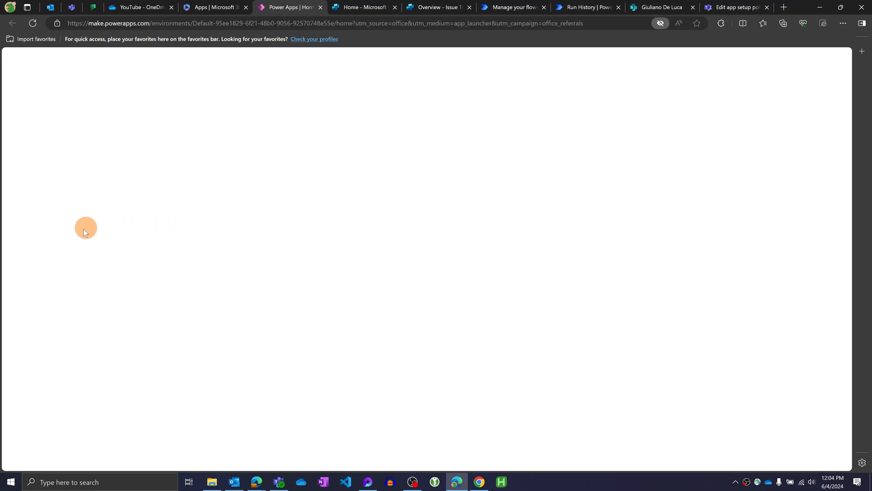
click(30, 254)
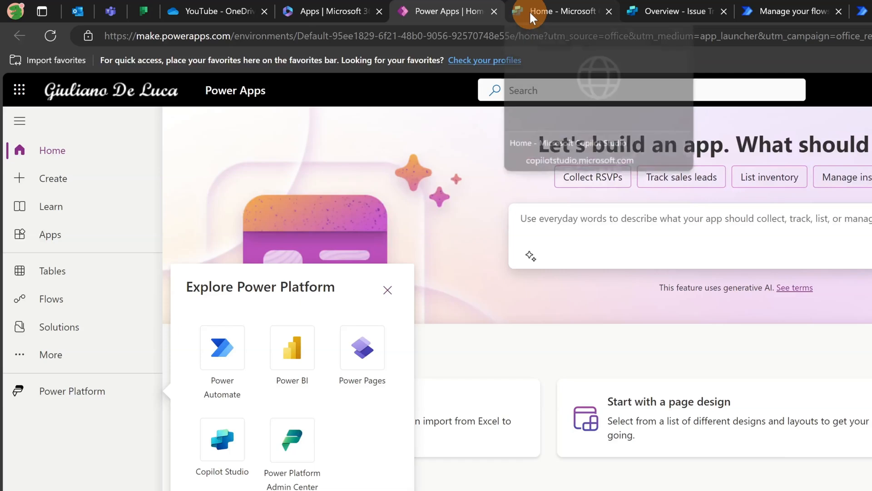
- Switch to Copilot Studio and open the Issue Tracker Assistant from the list of copilots
click(530, 11)
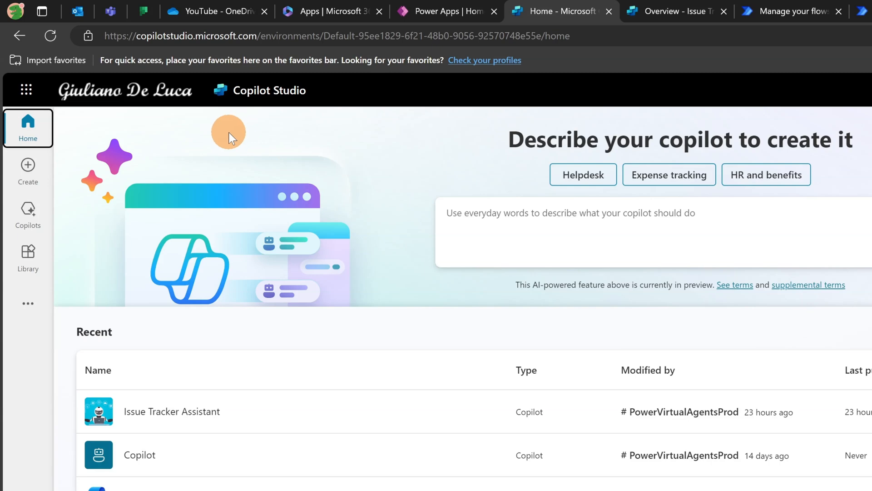
click(146, 427)
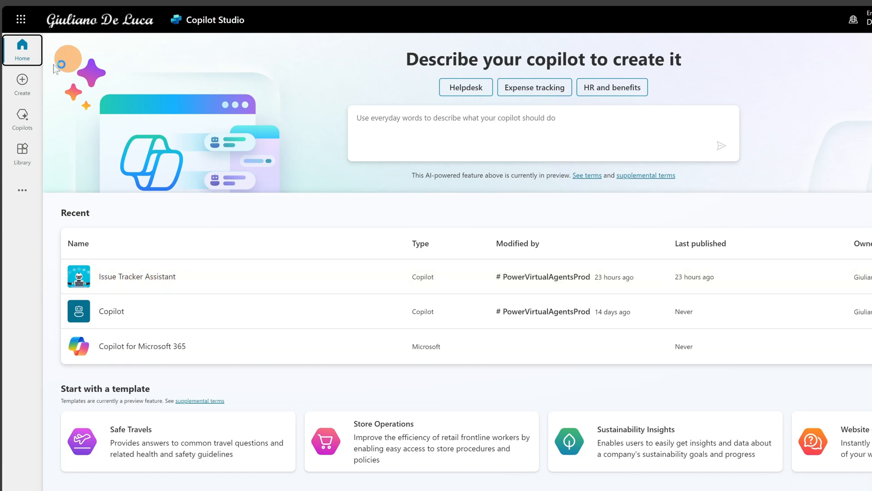
click(16, 127)
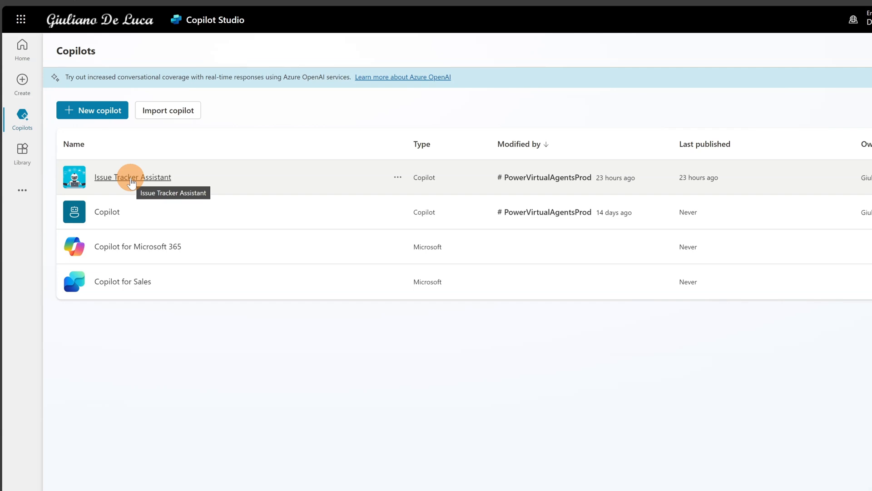
click(131, 178)
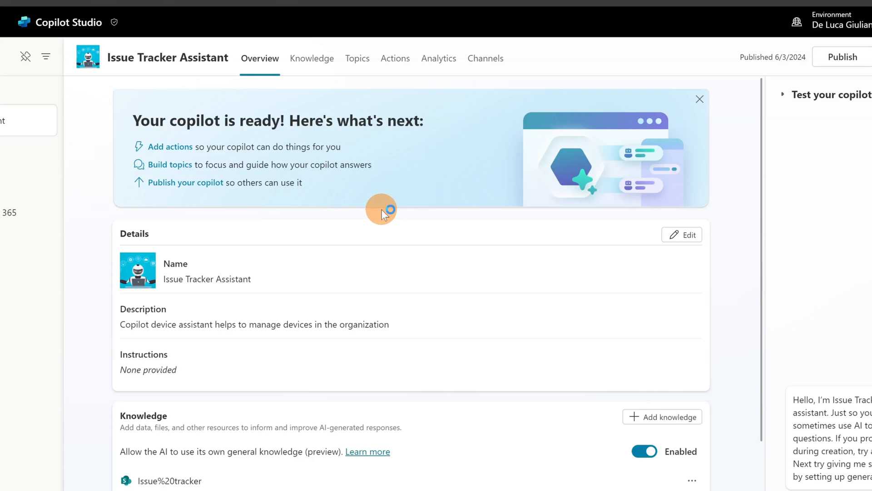
- Examine the copilot's overview, including its details, knowledge, topics and actions
scroll(353, 217, down, 4)
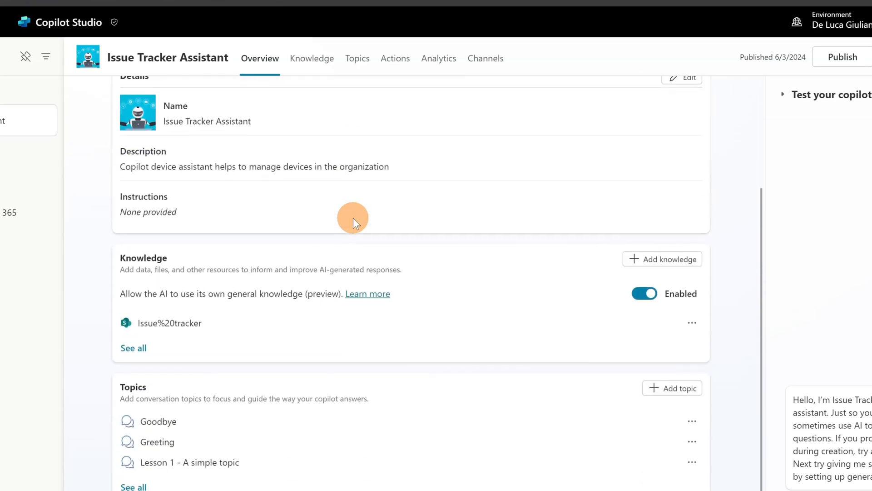
scroll(249, 380, down, 2)
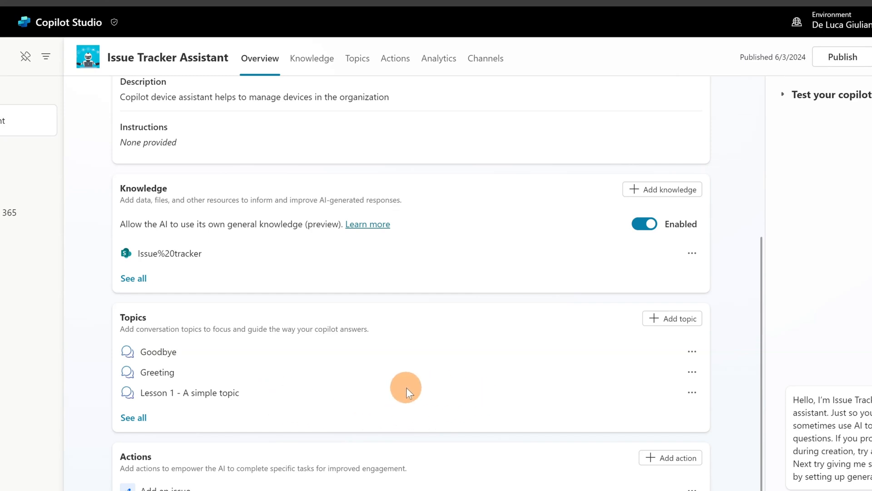
scroll(299, 354, up, 6)
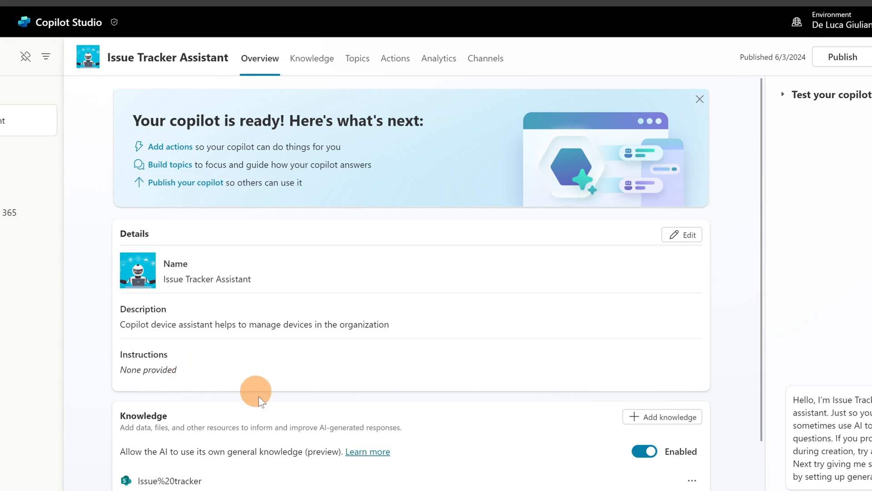
scroll(247, 368, down, 2)
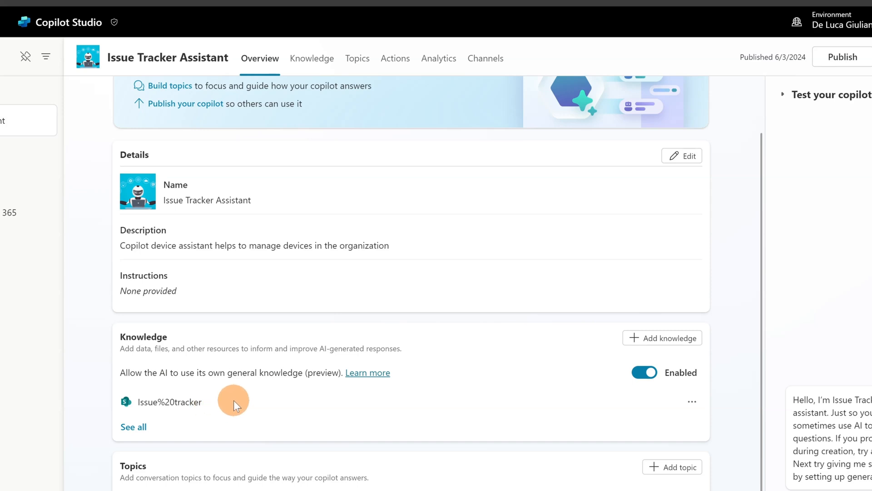
scroll(233, 400, down, 3)
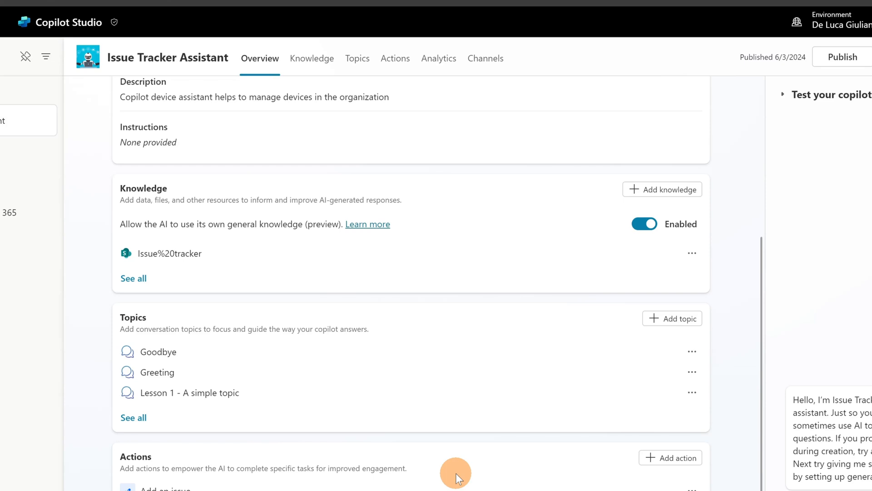
- Browse the actions available to add to the copilot, then close the chooser without adding one
click(671, 457)
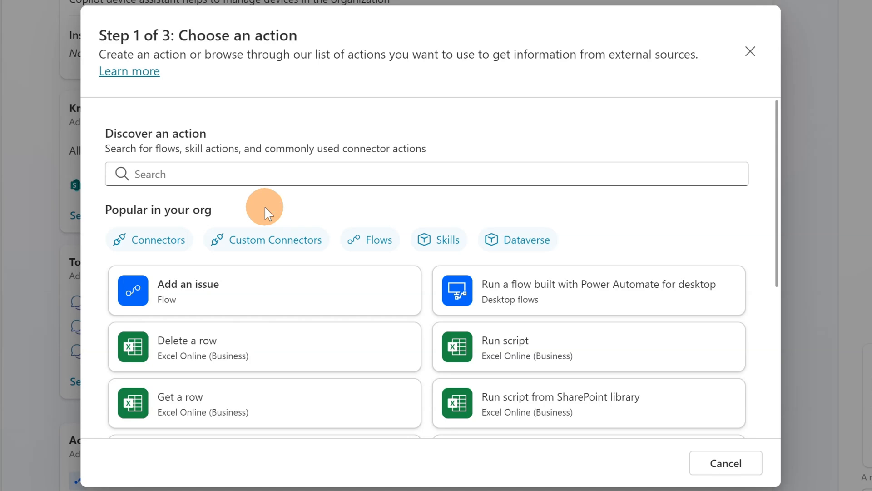
scroll(241, 295, down, 5)
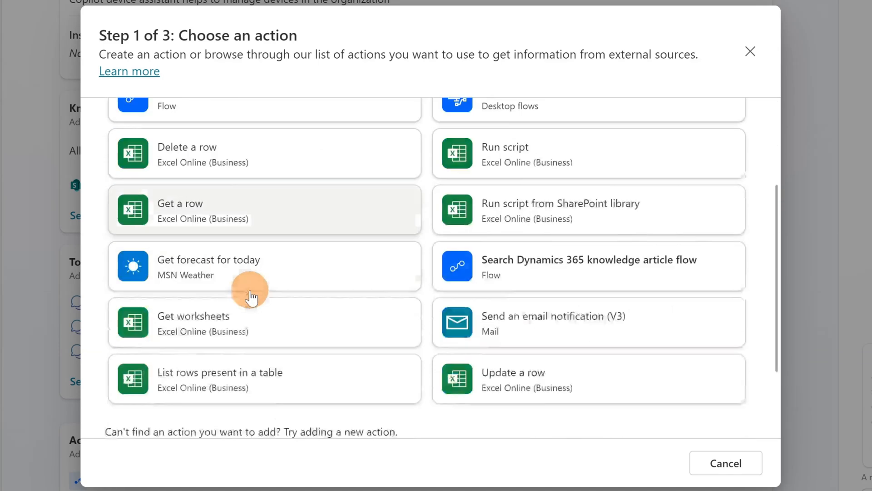
scroll(281, 305, up, 5)
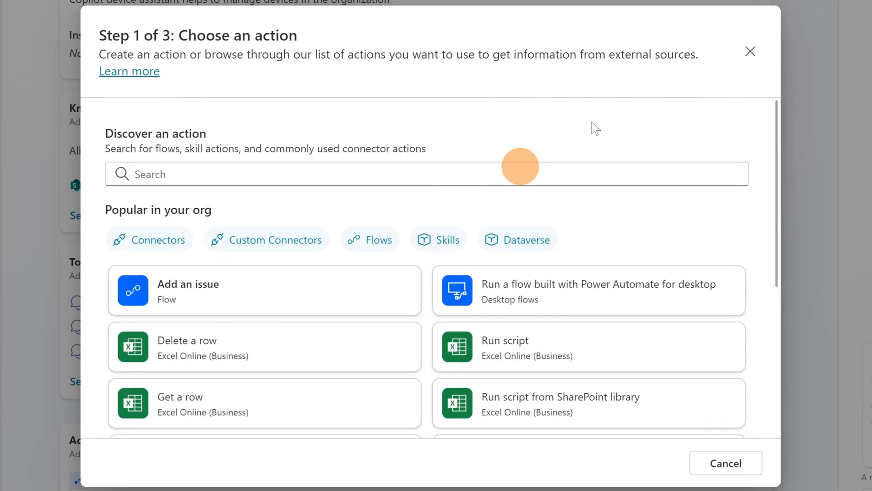
click(750, 51)
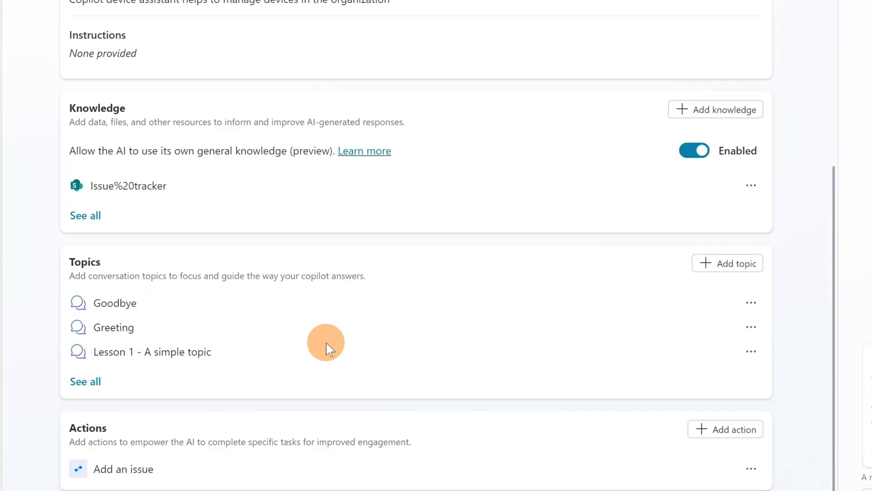
- Review the copilot's knowledge and browse the available knowledge sources without adding one
scroll(326, 343, up, 5)
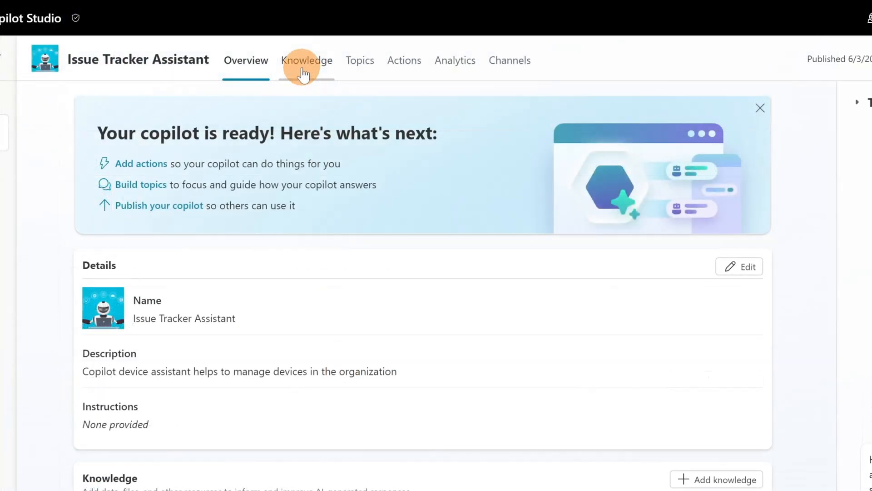
click(304, 74)
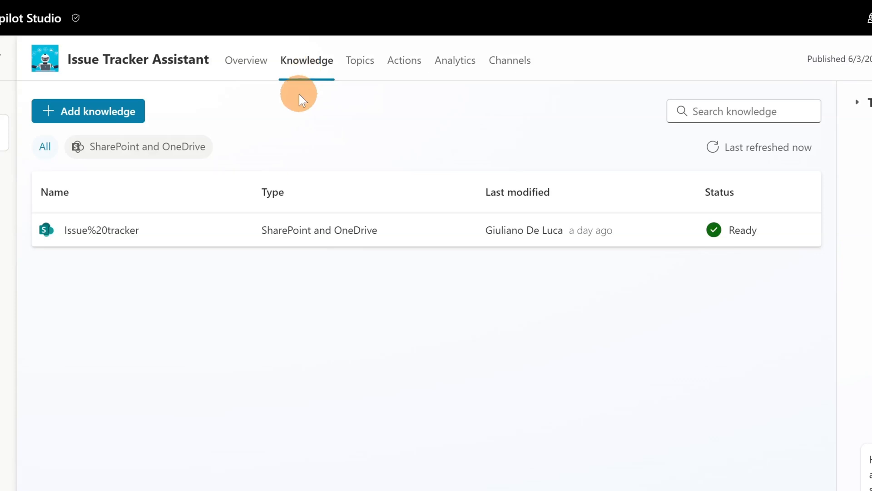
click(138, 117)
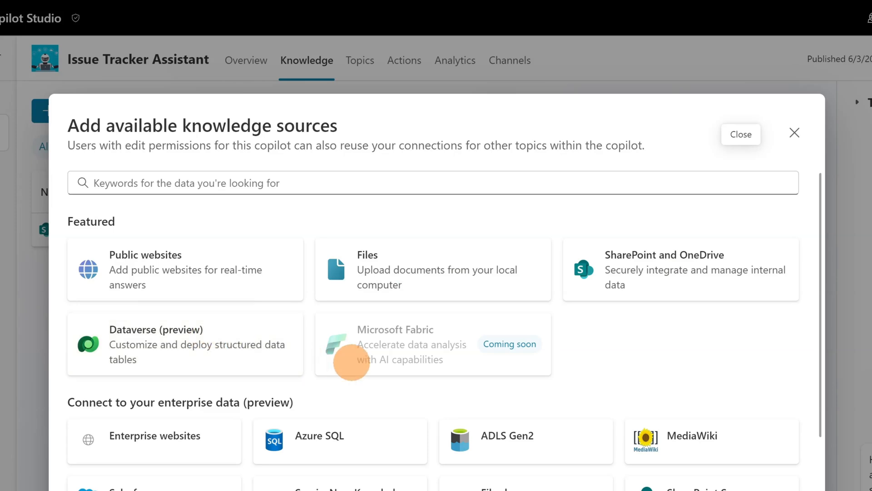
scroll(504, 404, down, 1)
scroll(362, 362, down, 4)
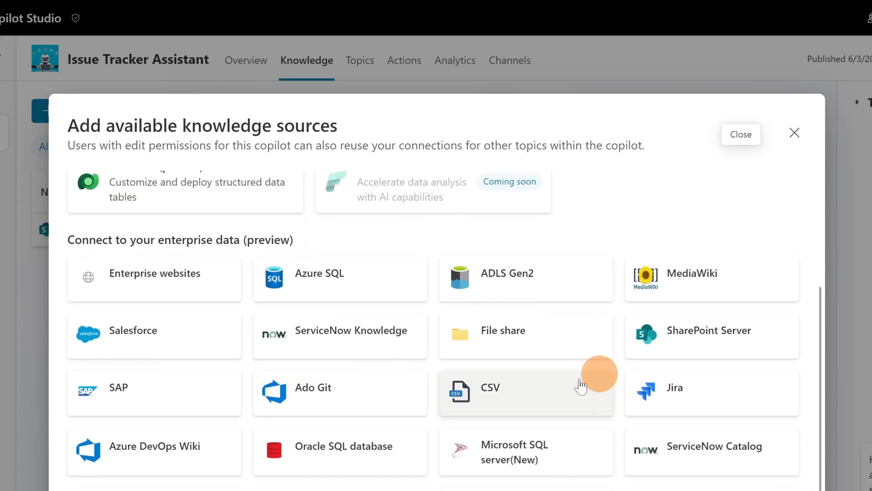
scroll(663, 377, up, 5)
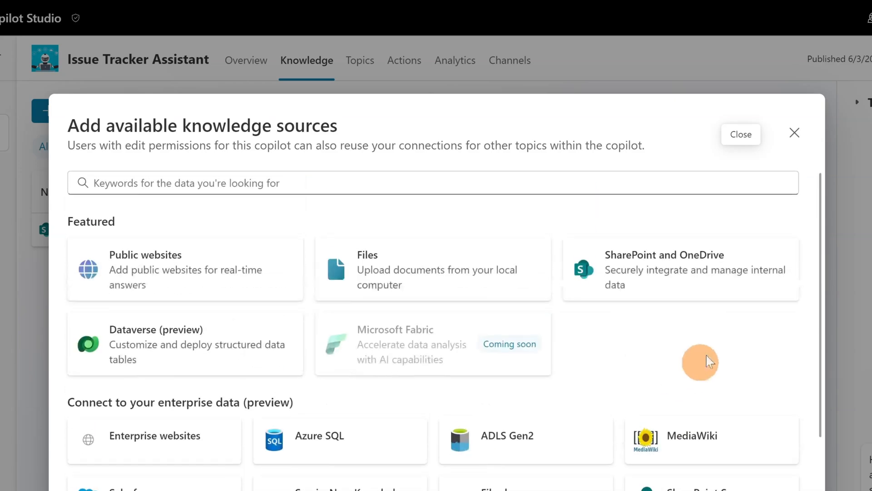
click(793, 134)
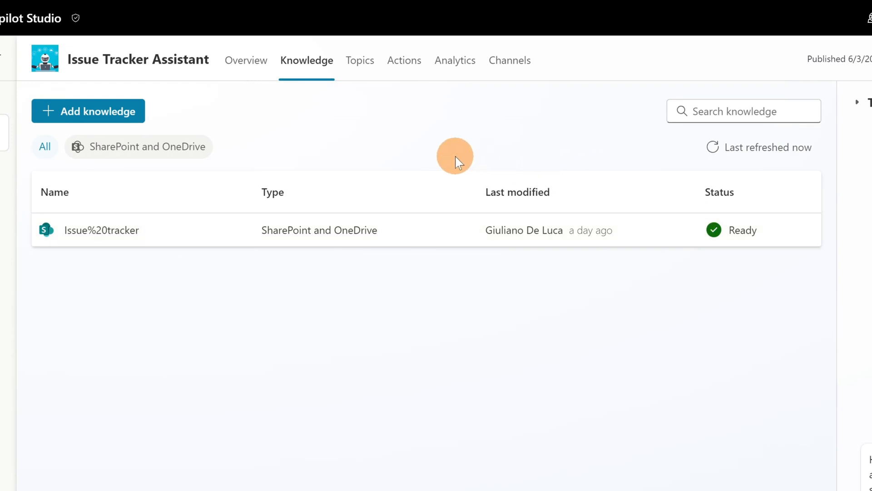
- Review the copilot's topics and their triggers, its actions, and its analytics summary
click(358, 63)
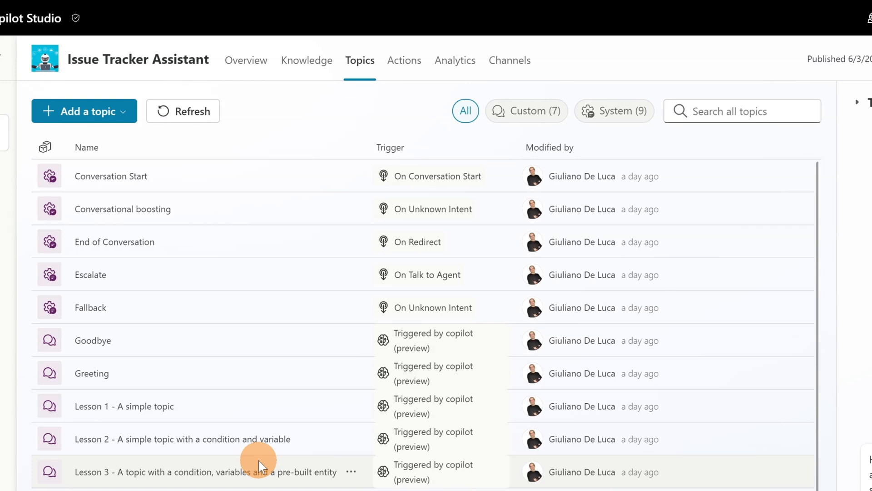
mouse_move(402, 432)
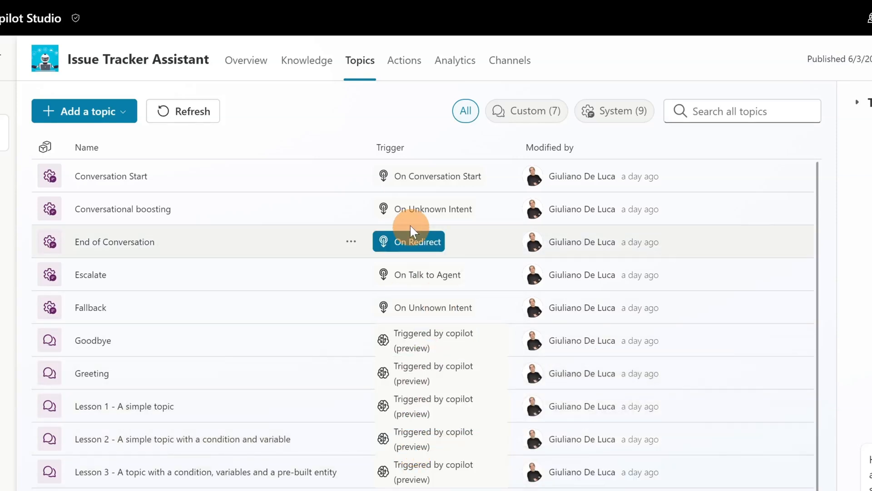
click(403, 73)
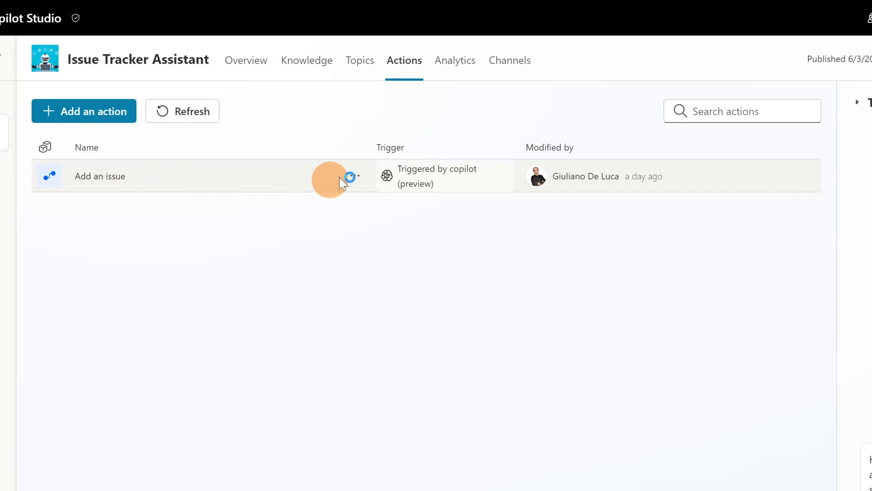
click(465, 75)
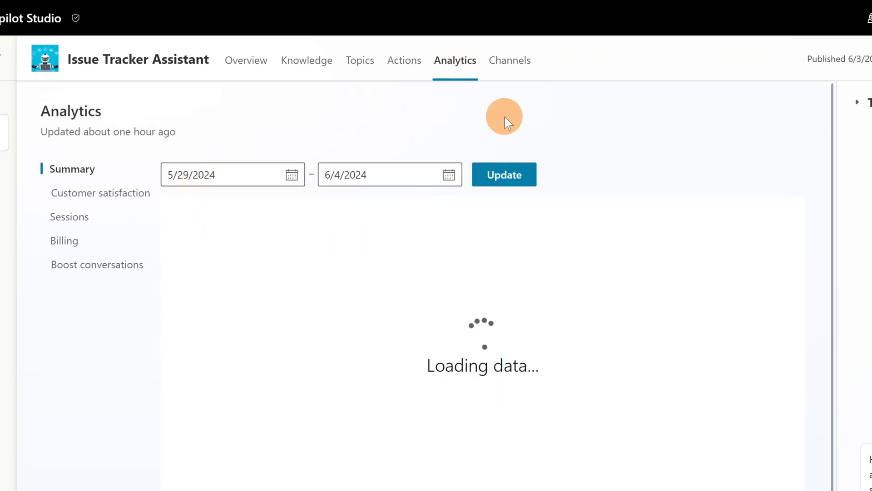
- Review the copilot's channels and its advanced details in Settings, including Application Insights, logging options and metadata
click(501, 66)
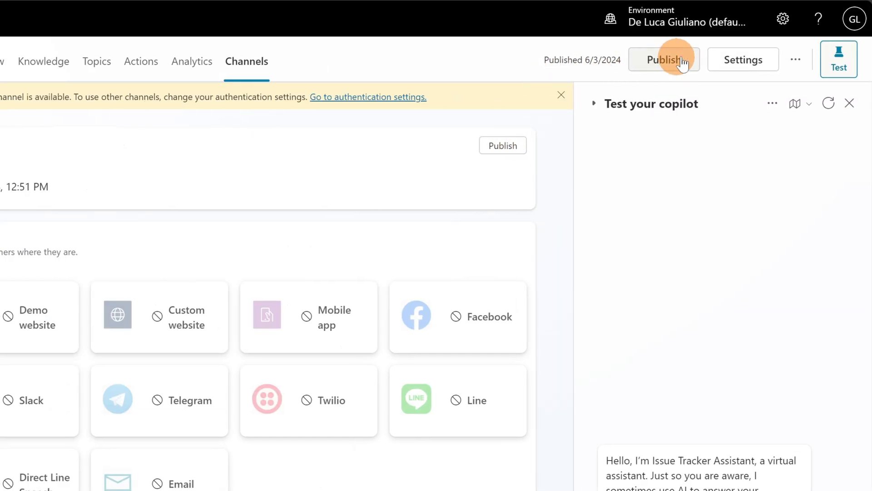
click(721, 60)
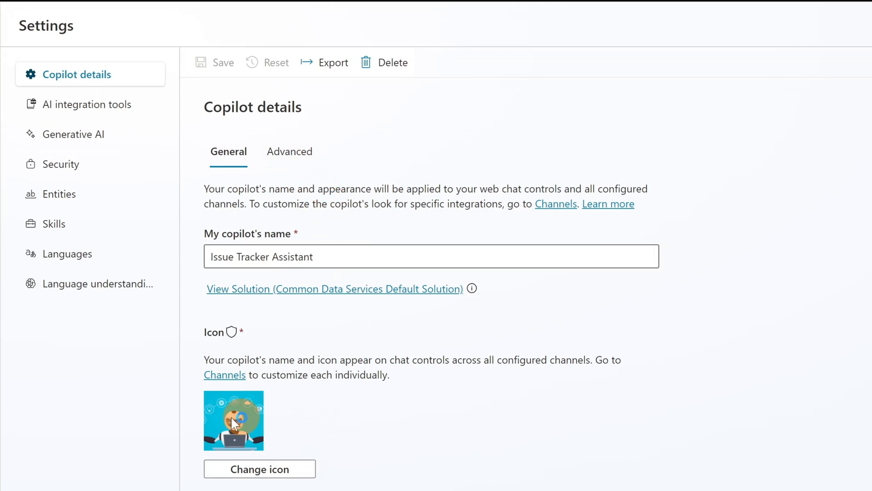
click(300, 159)
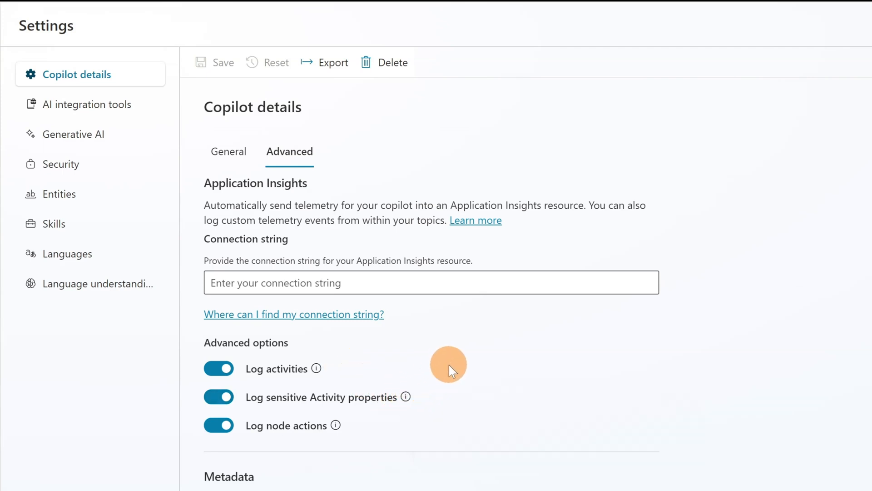
scroll(449, 364, down, 2)
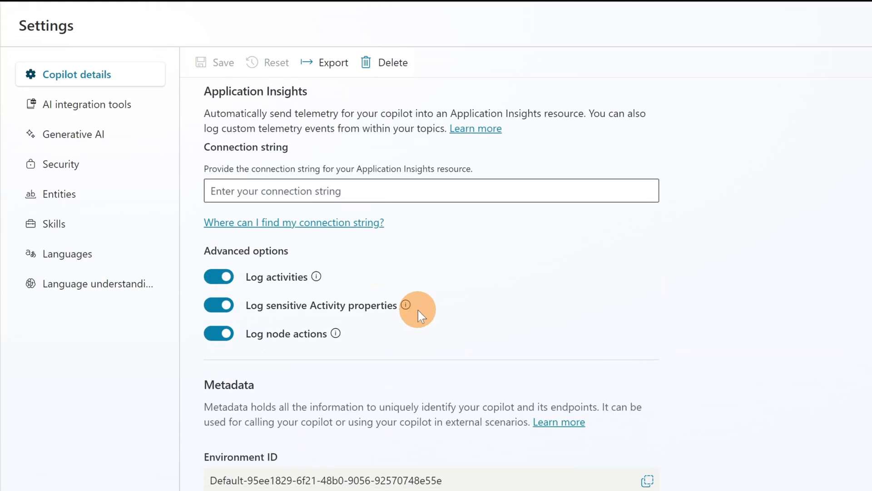
scroll(318, 328, down, 4)
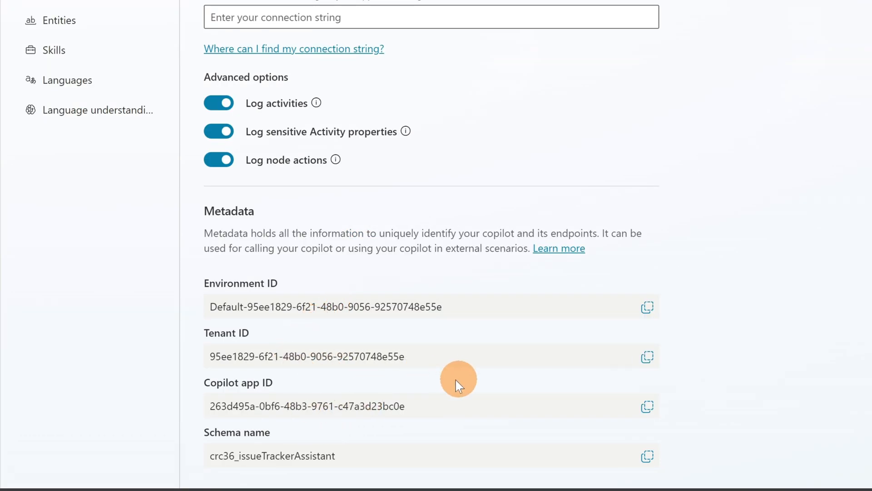
scroll(460, 381, up, 2)
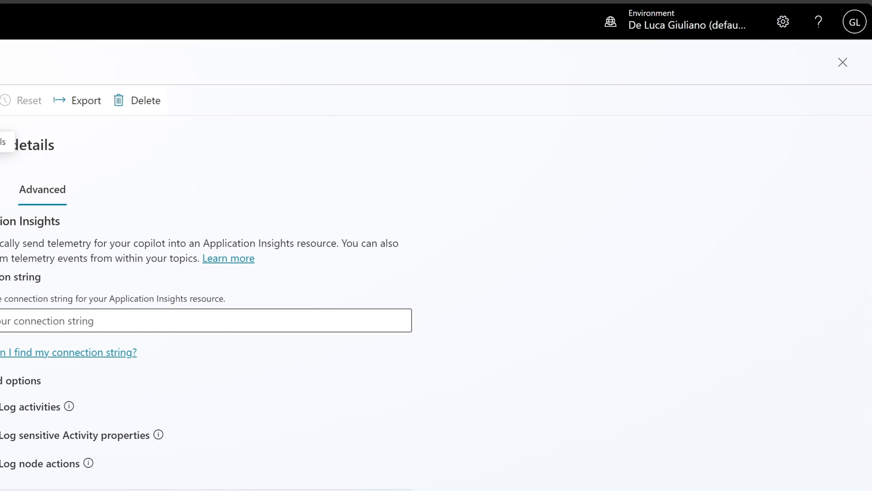
scroll(436, 272, down, 5)
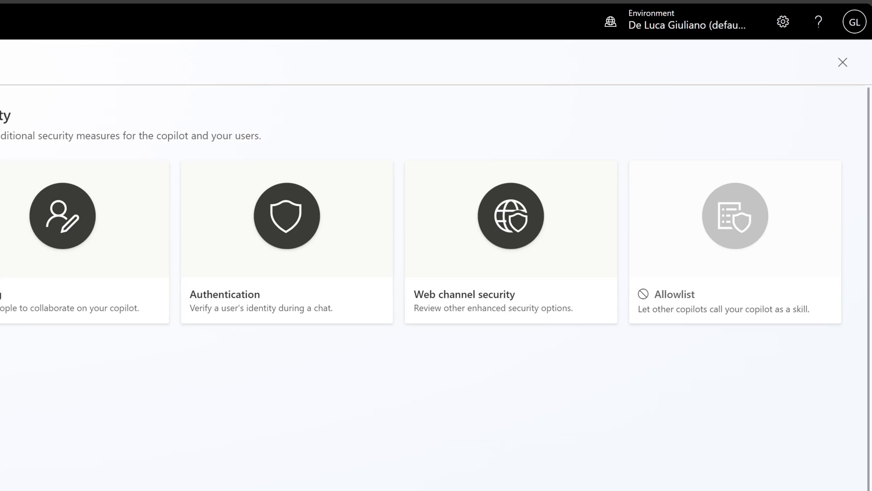
- Review the copilot's authentication options and web channel security settings without changing them
click(122, 315)
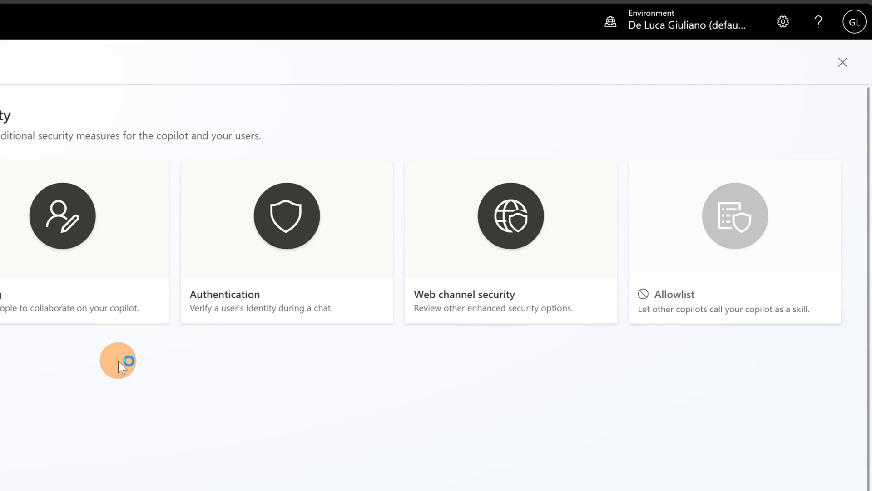
click(300, 269)
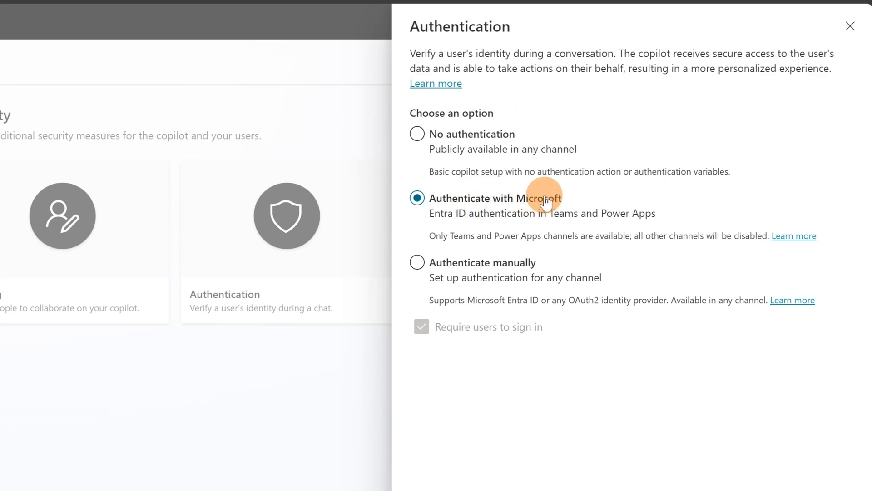
click(850, 26)
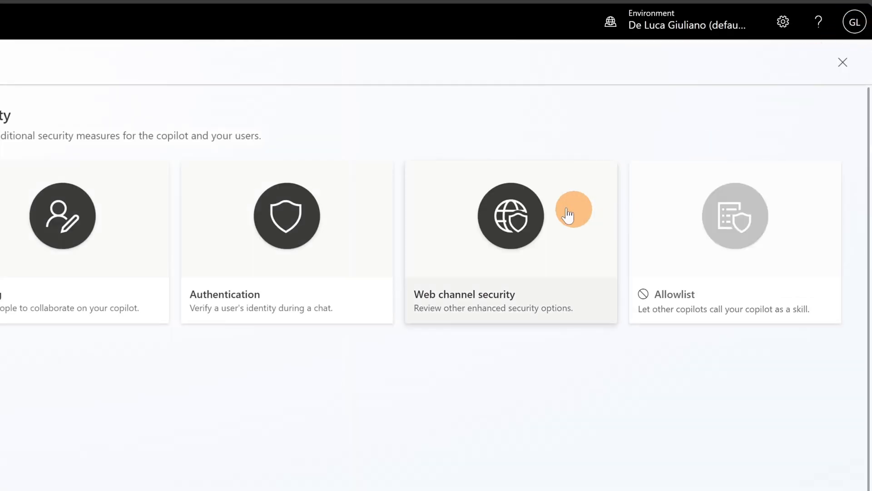
click(520, 254)
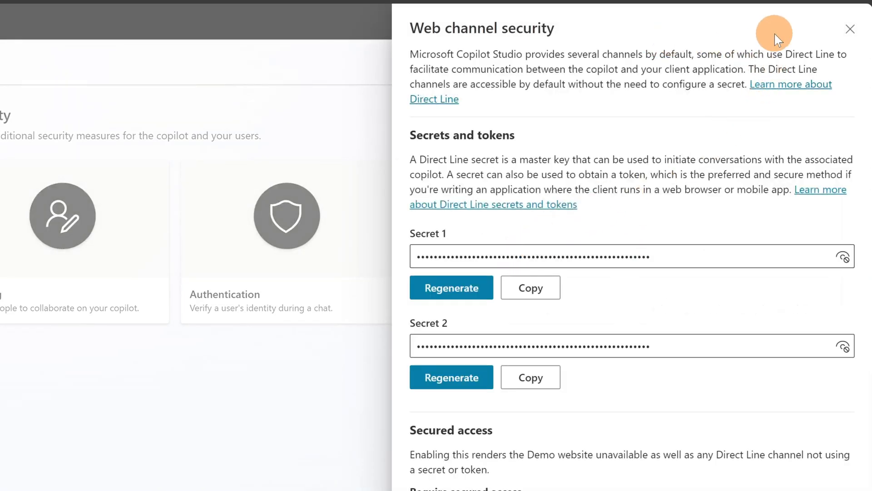
click(849, 33)
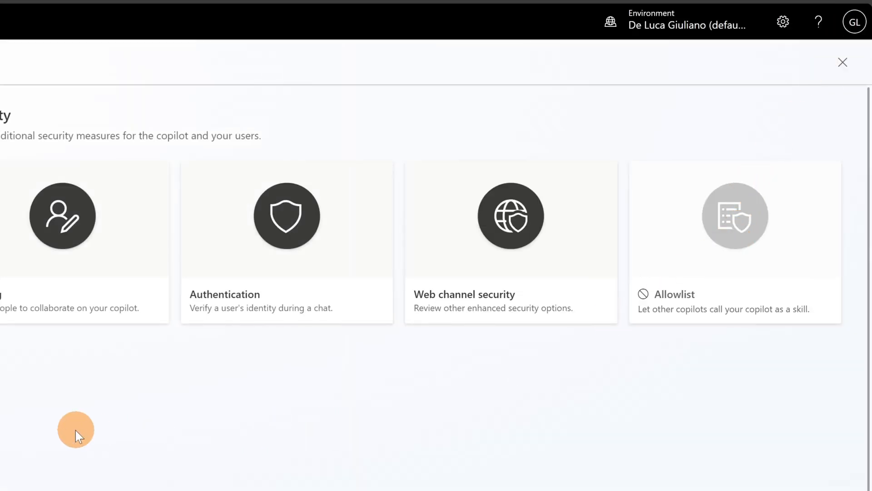
- Browse the prebuilt entities available to the copilot
click(80, 199)
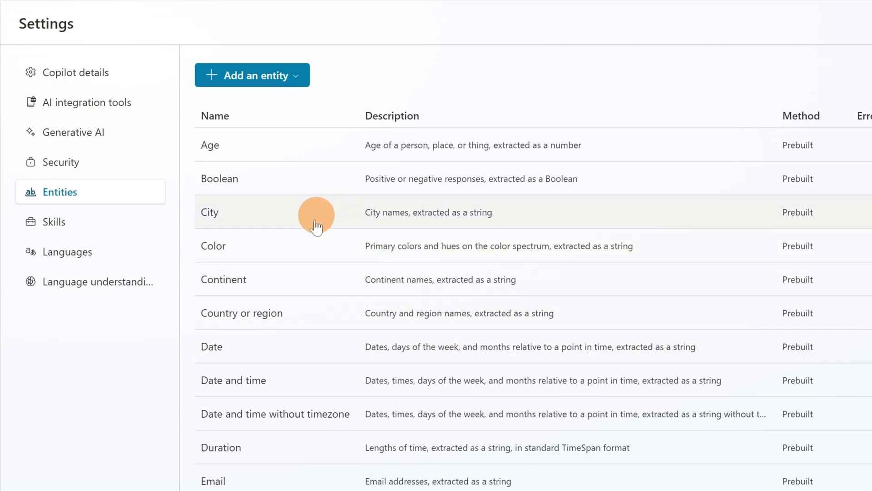
scroll(403, 298, down, 10)
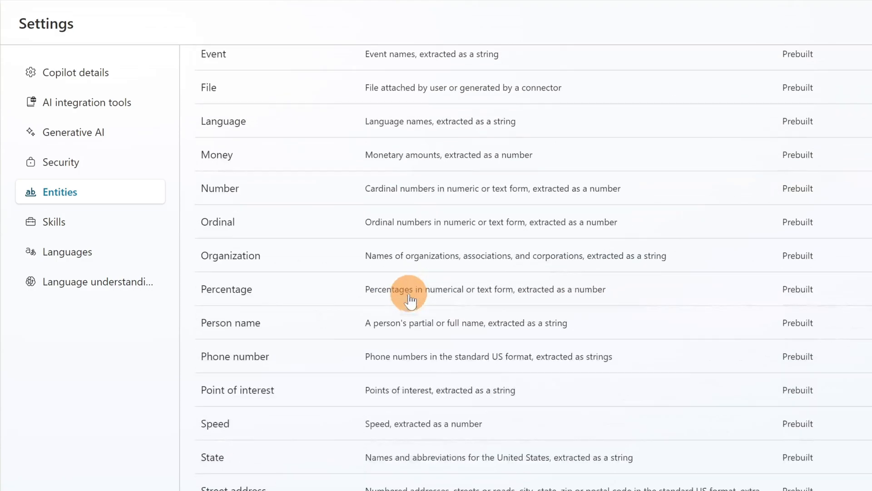
scroll(345, 364, up, 10)
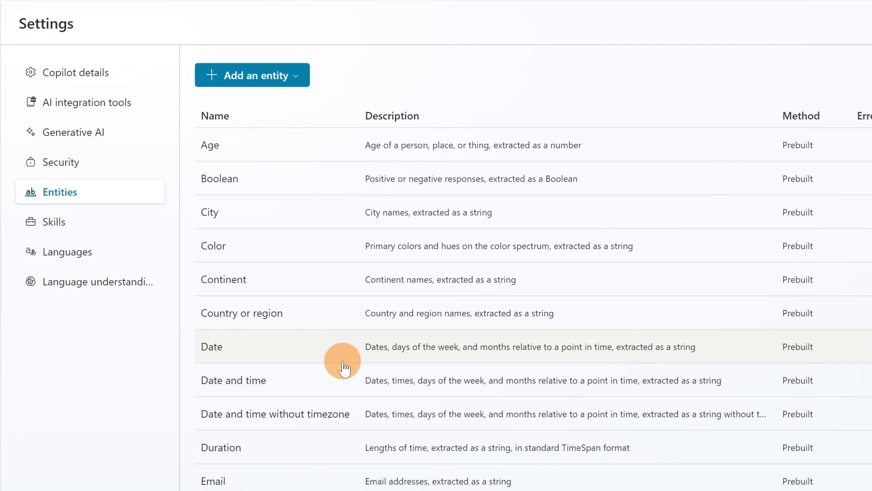
- Review the skill settings and the form for adding a skill without adding one, plus the copilot's language and language understanding settings
click(54, 220)
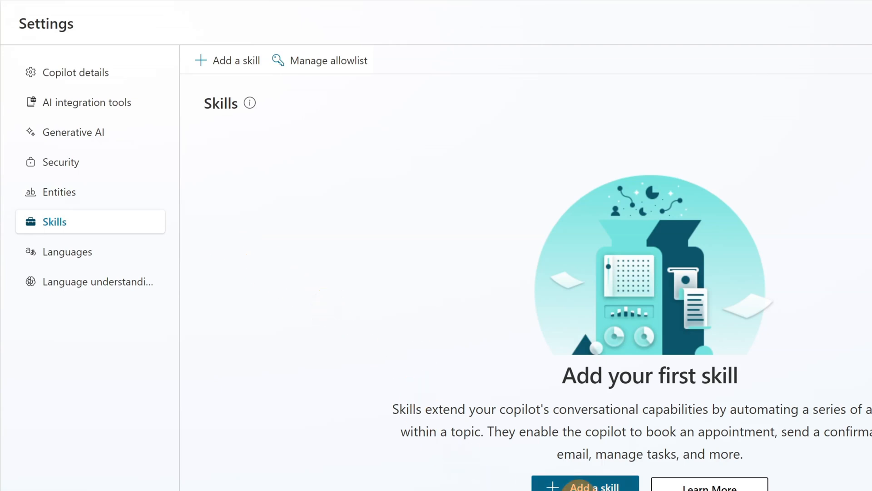
click(584, 485)
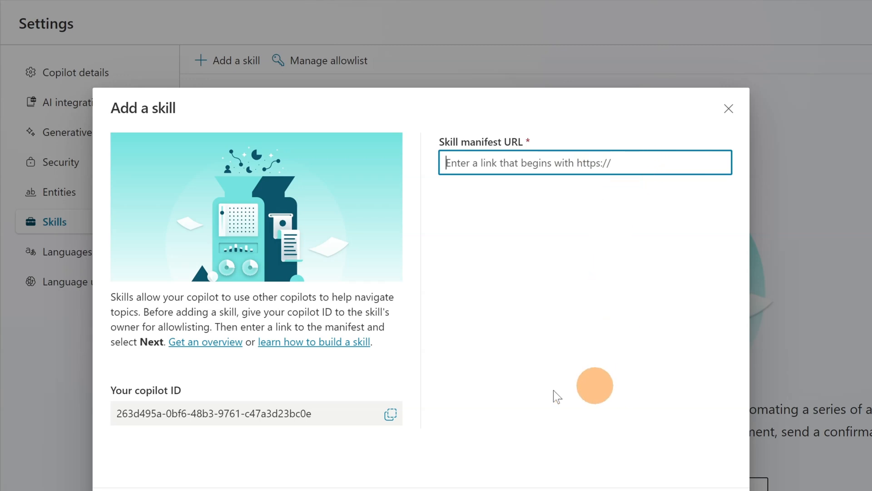
click(390, 414)
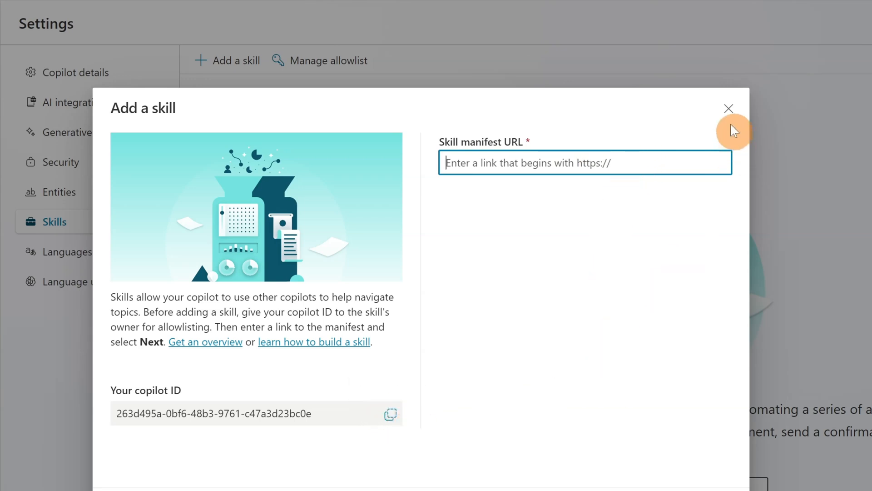
click(723, 110)
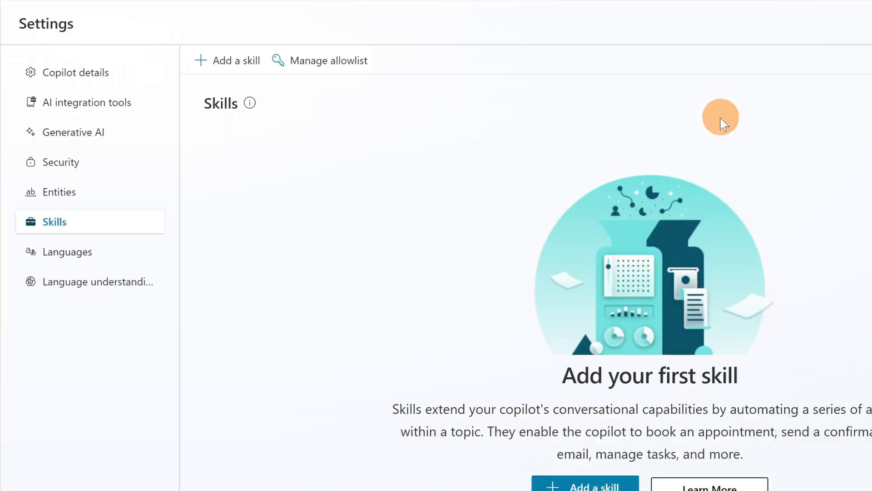
click(81, 264)
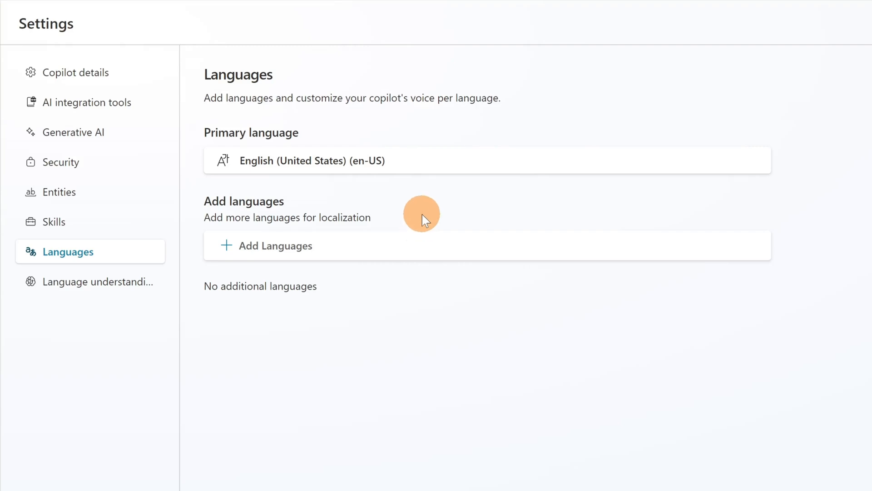
click(74, 291)
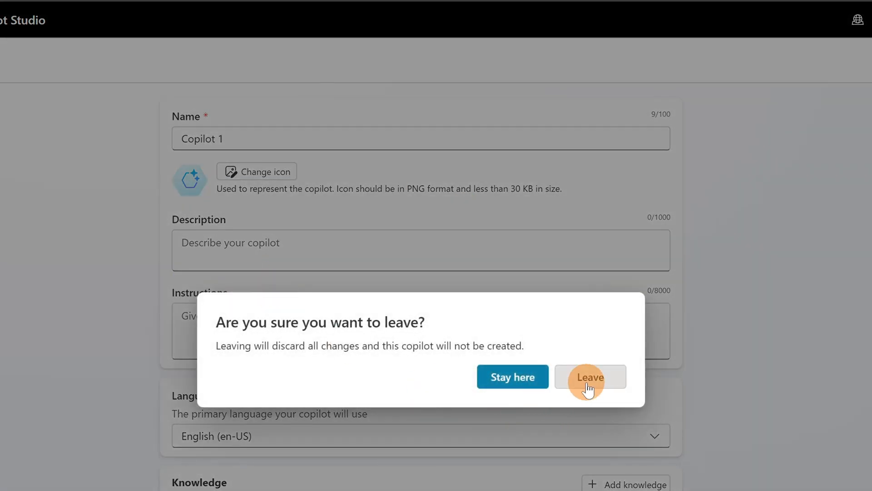
- Leave the new copilot setup without creating it and reopen the Issue Tracker Assistant's overview
click(589, 381)
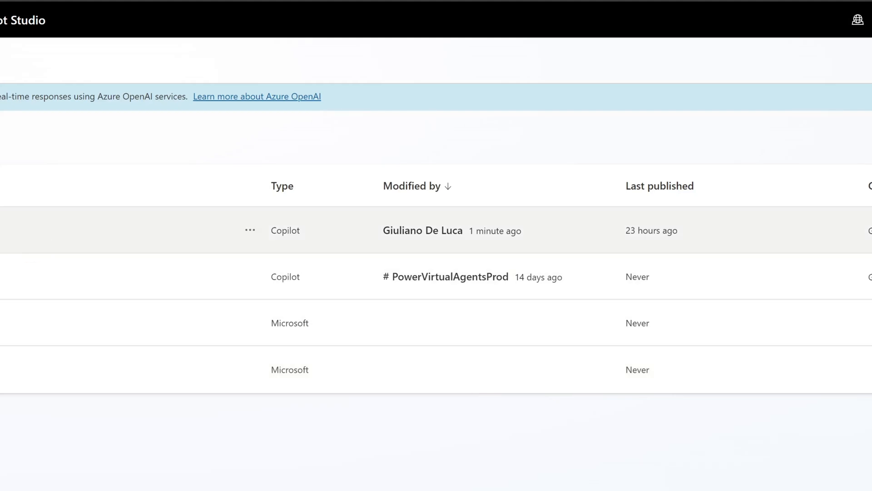
click(63, 222)
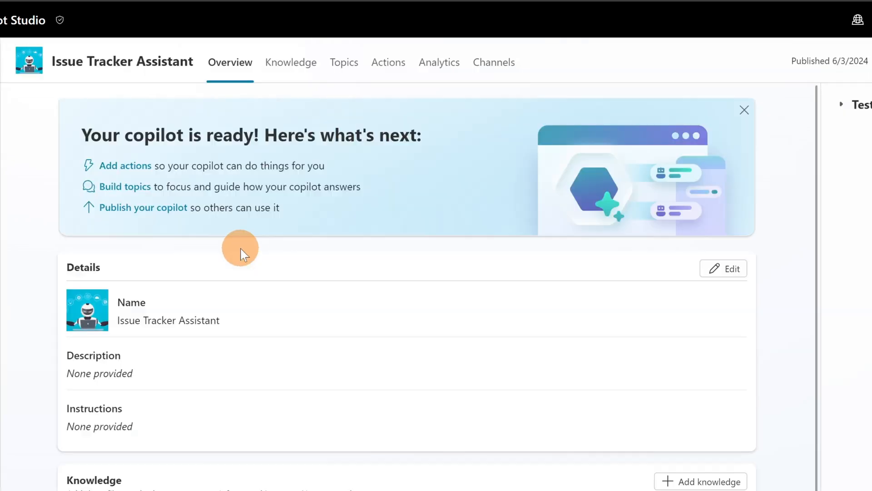
scroll(190, 225, down, 2)
scroll(179, 225, up, 2)
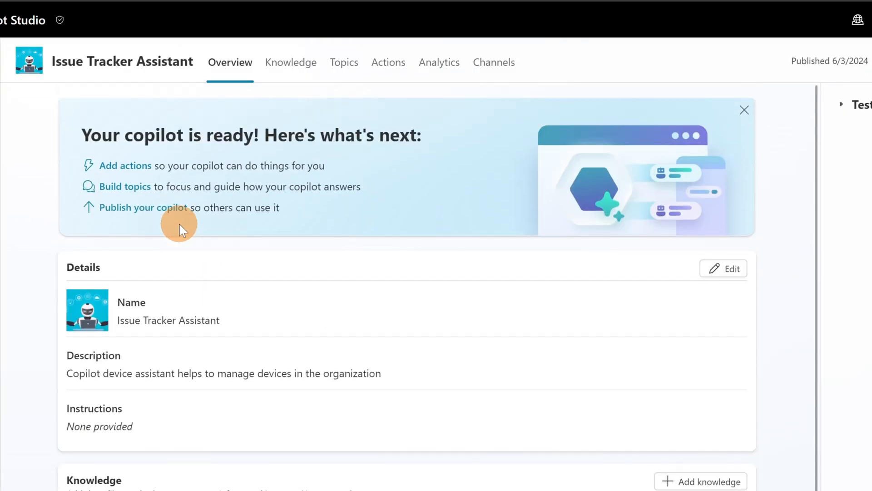
- Examine the copilot's existing action and browse the action chooser, including the options for creating a new flow, skill or custom connector
click(388, 62)
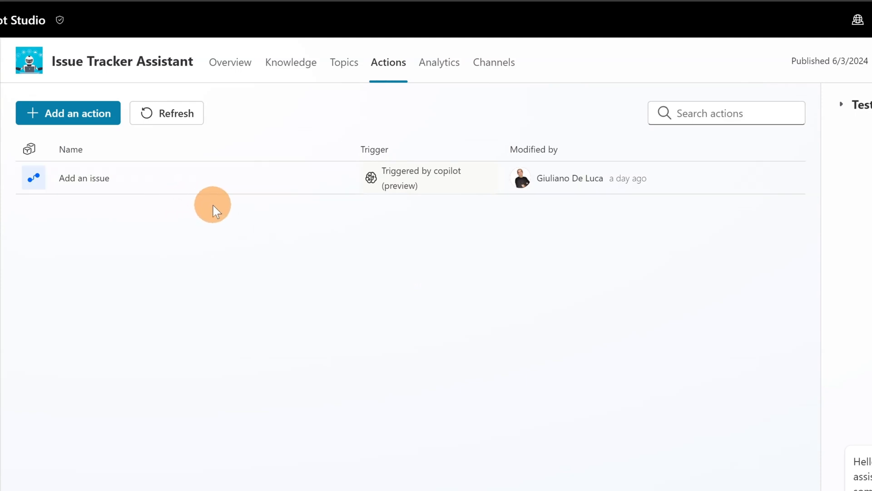
click(75, 122)
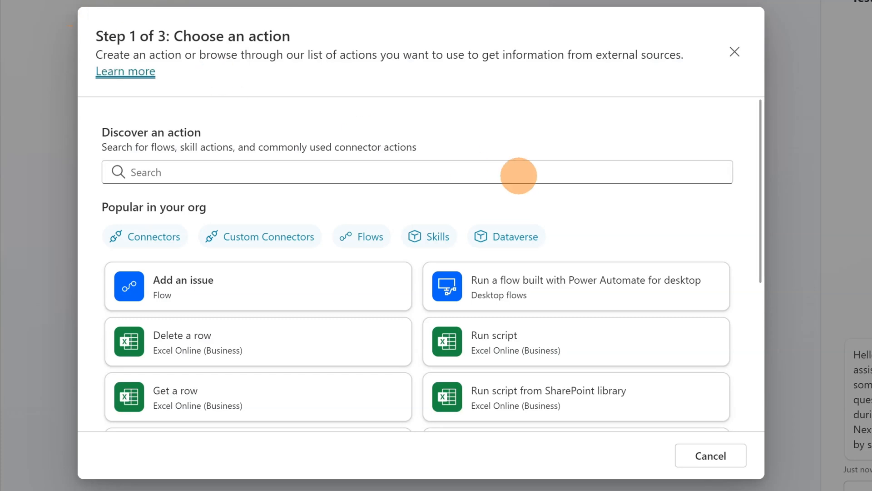
scroll(336, 318, down, 5)
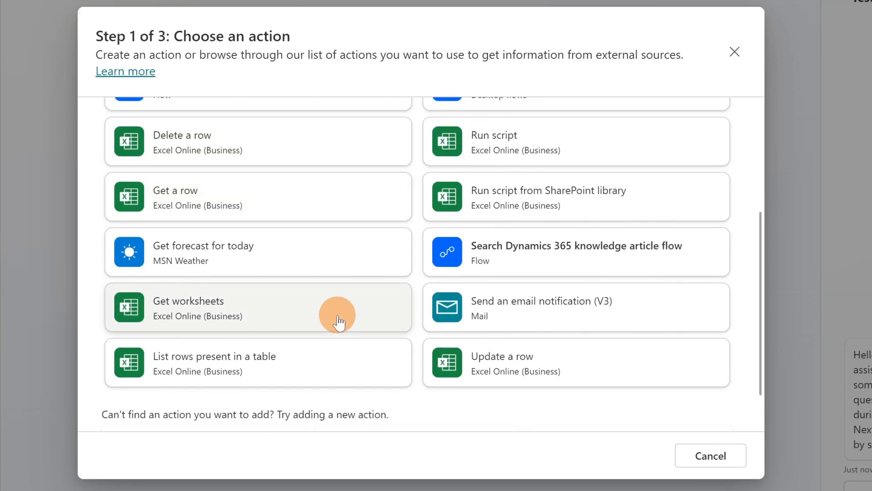
scroll(335, 311, down, 2)
scroll(336, 311, up, 6)
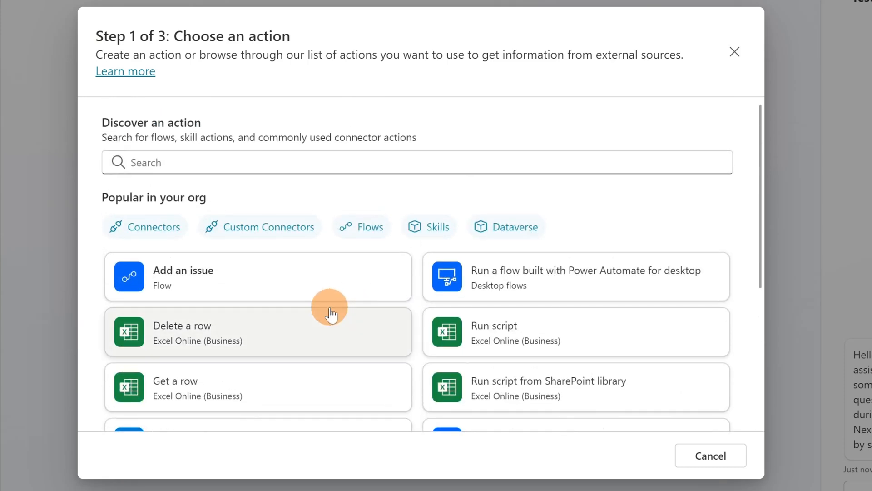
scroll(329, 309, down, 4)
scroll(337, 310, down, 3)
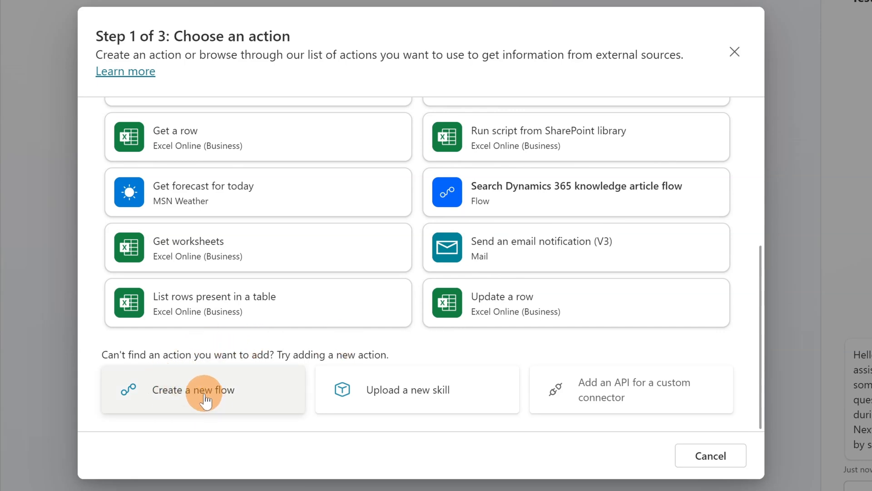
scroll(253, 356, up, 5)
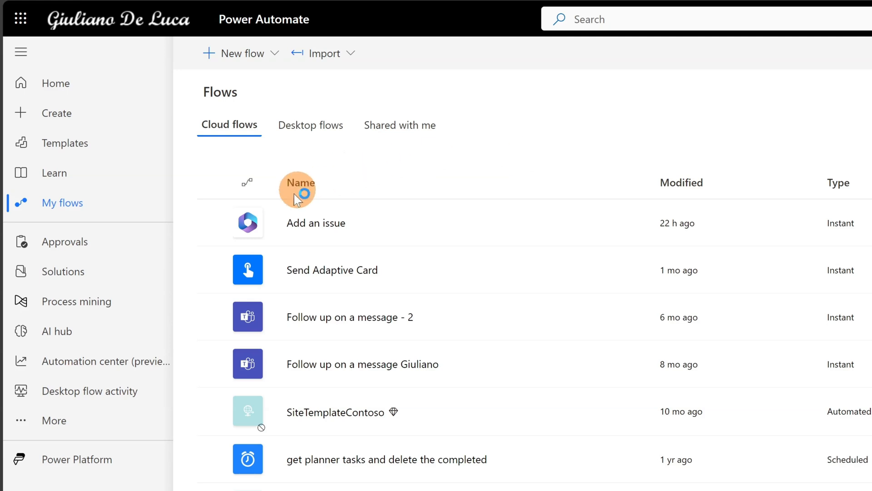
- Switch to Power Automate, open the Add an issue flow for editing, and look over its sequence of actions
click(336, 234)
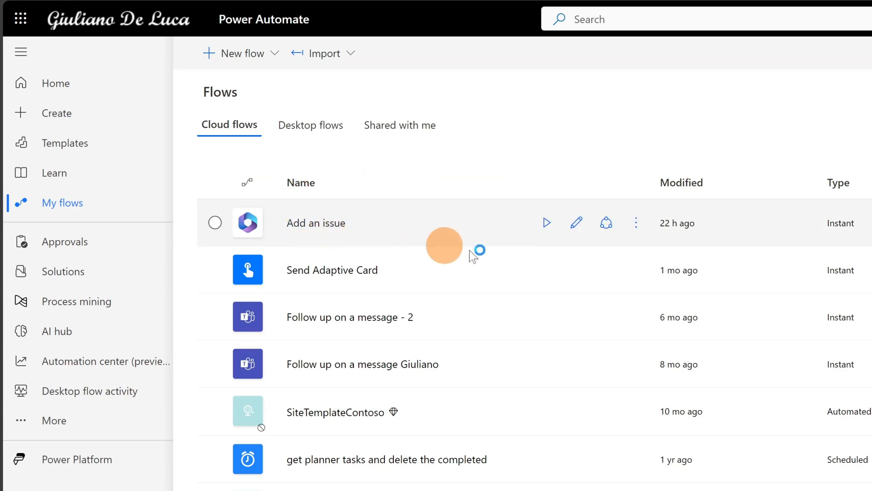
click(576, 225)
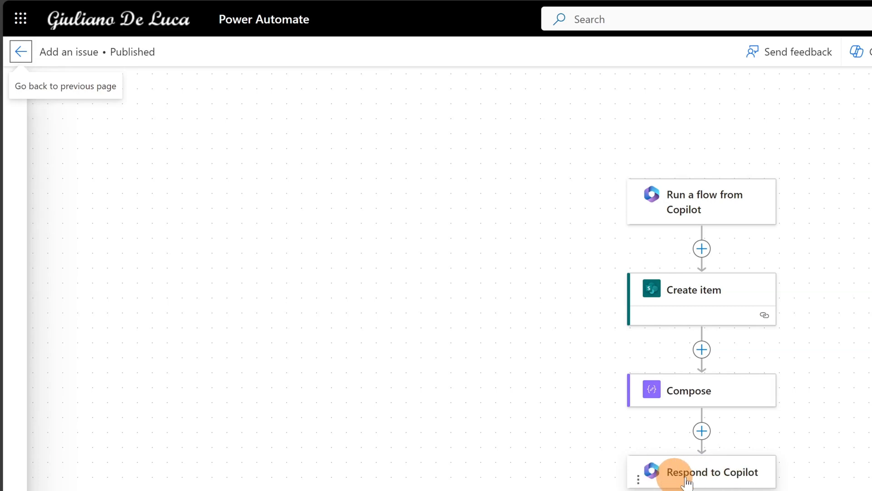
click(727, 481)
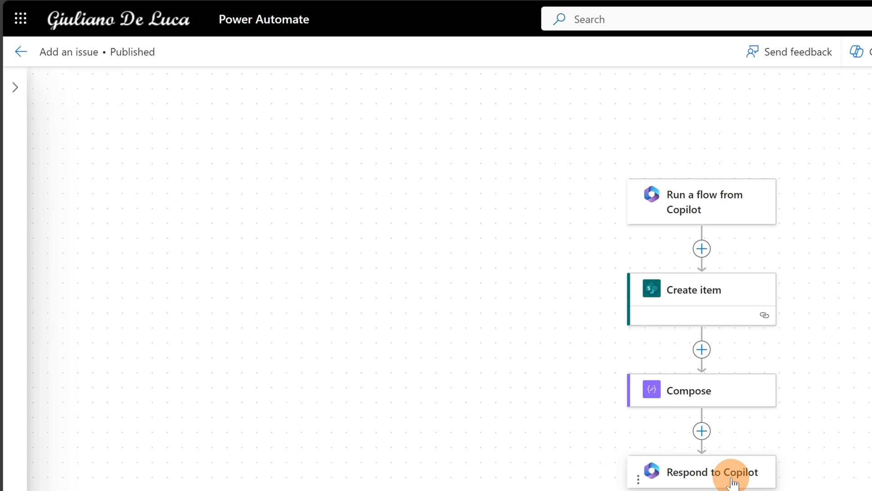
click(732, 296)
- Examine the input parameters of the Run a flow from Copilot trigger and the input types that can be added
click(720, 216)
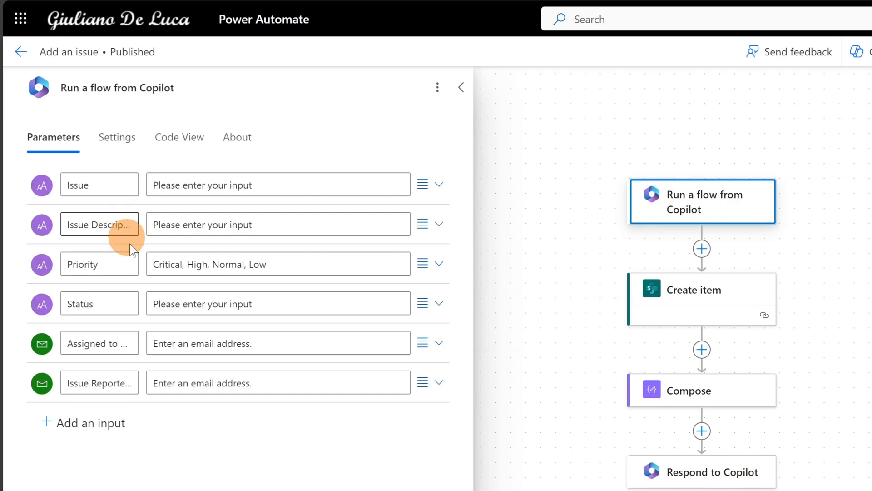
click(80, 429)
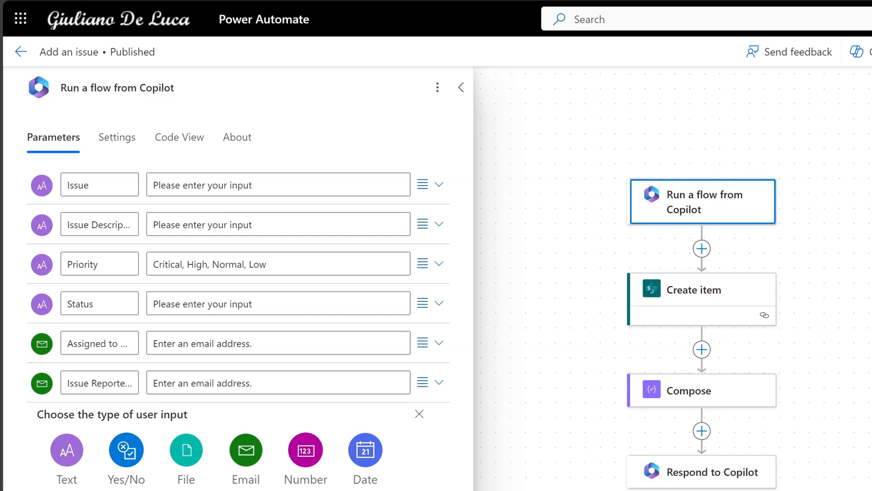
click(304, 483)
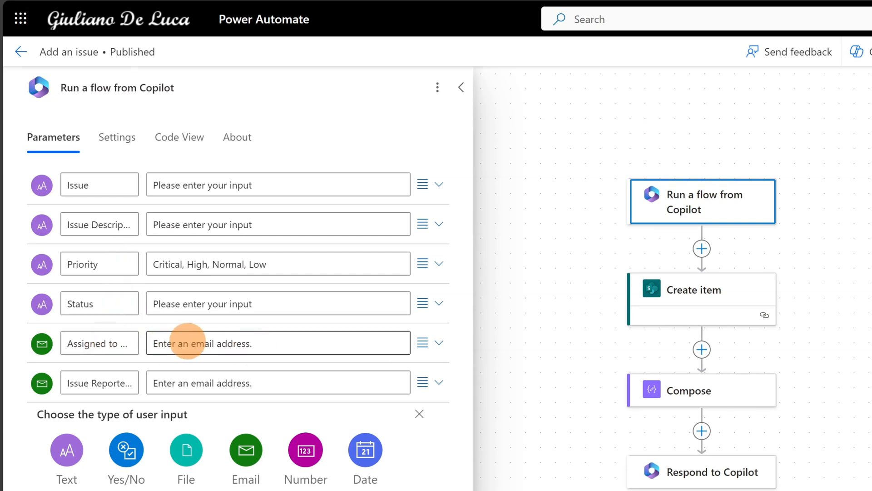
click(96, 384)
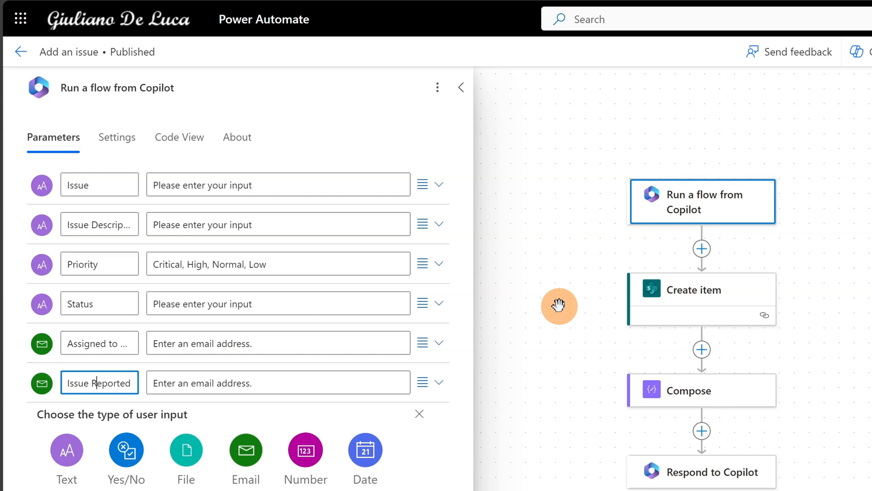
- Review how the Create item action maps the copilot inputs to the Issue tracker list, including the dynamic content available for Title
click(722, 305)
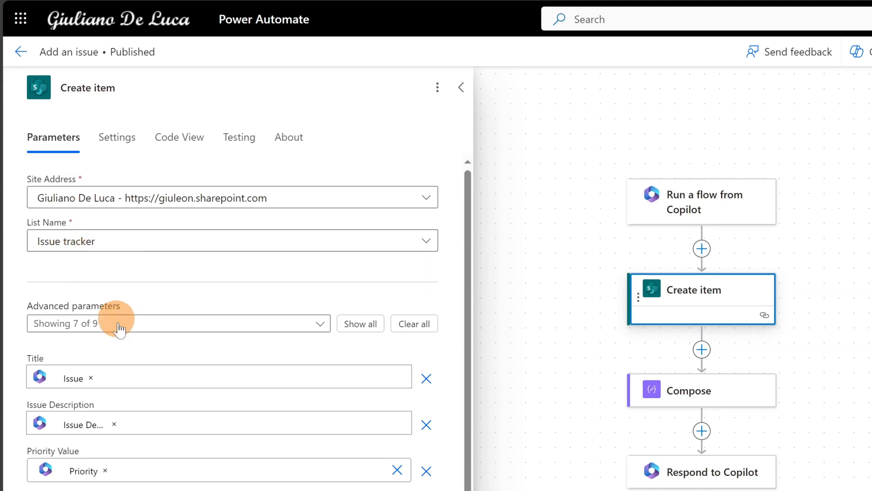
scroll(181, 383, down, 1)
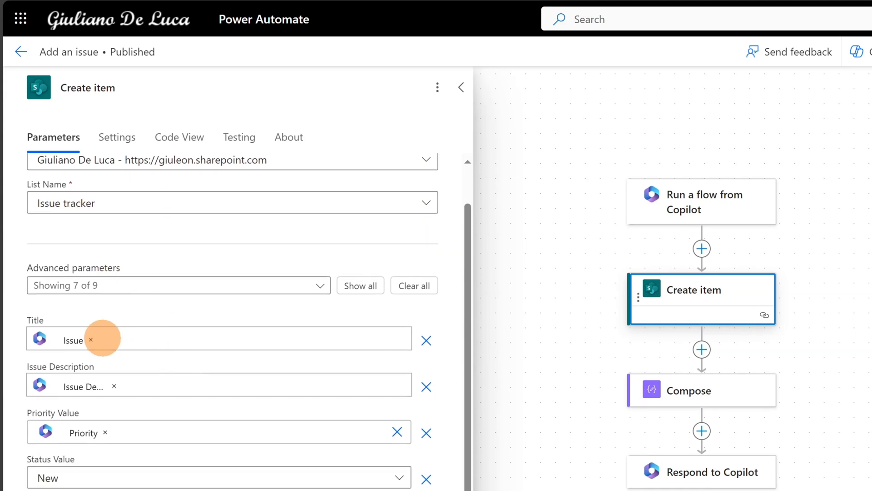
click(124, 340)
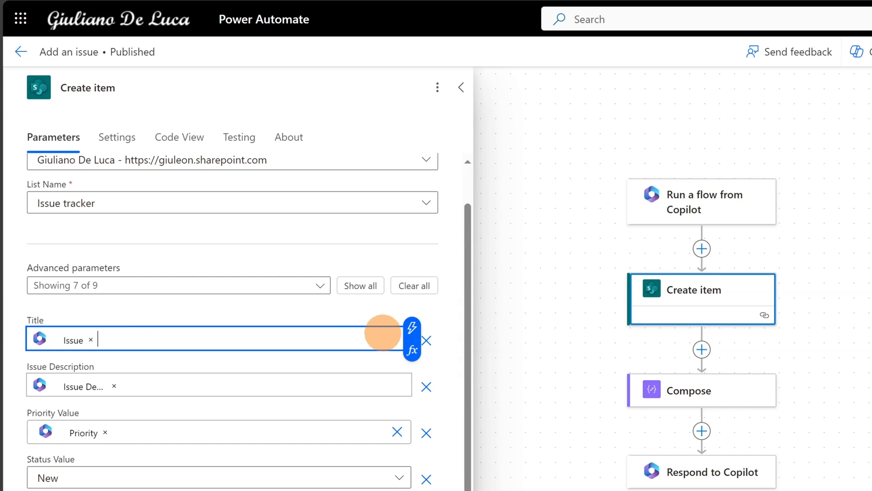
click(409, 326)
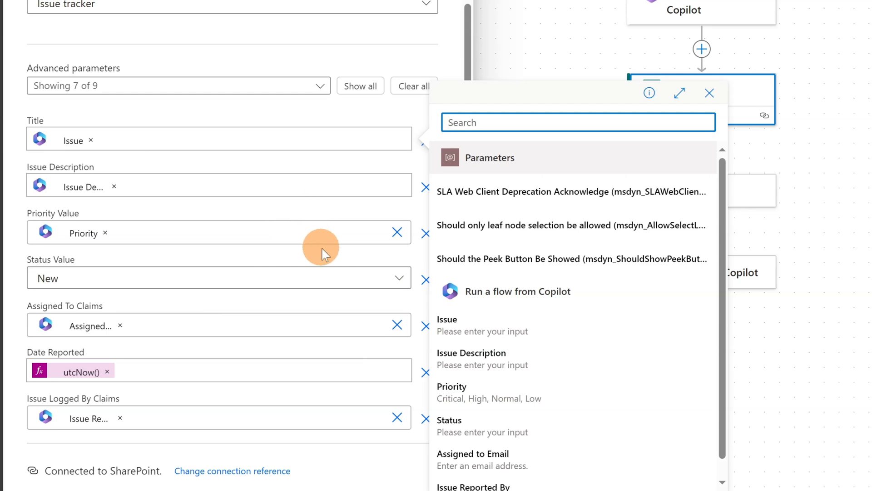
click(331, 301)
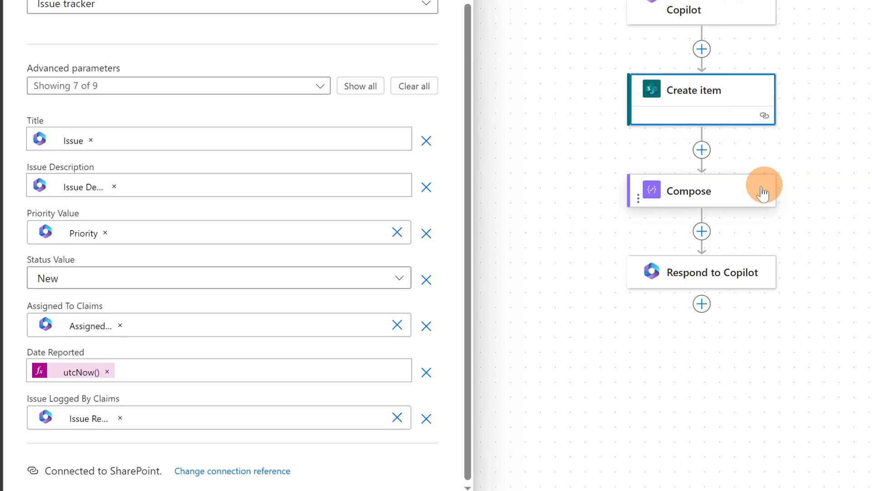
- Examine the Compose message and the Respond to Copilot action's Result output, including the output types that can be added
click(729, 193)
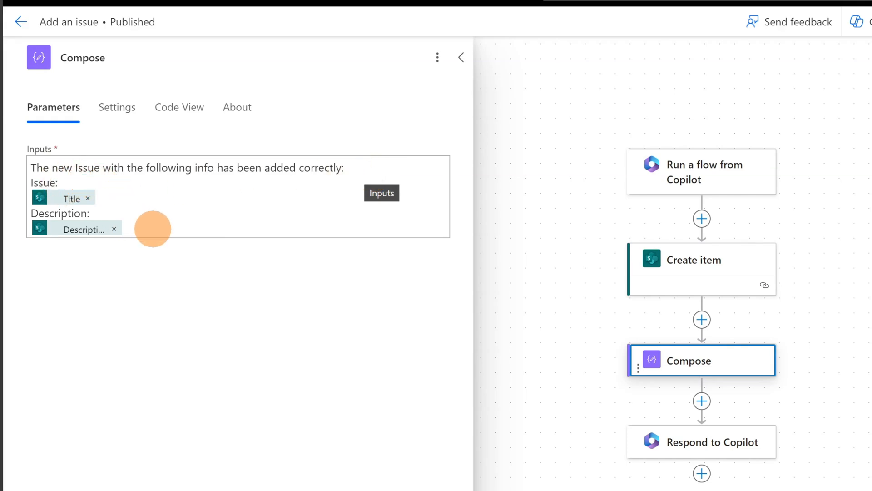
click(304, 230)
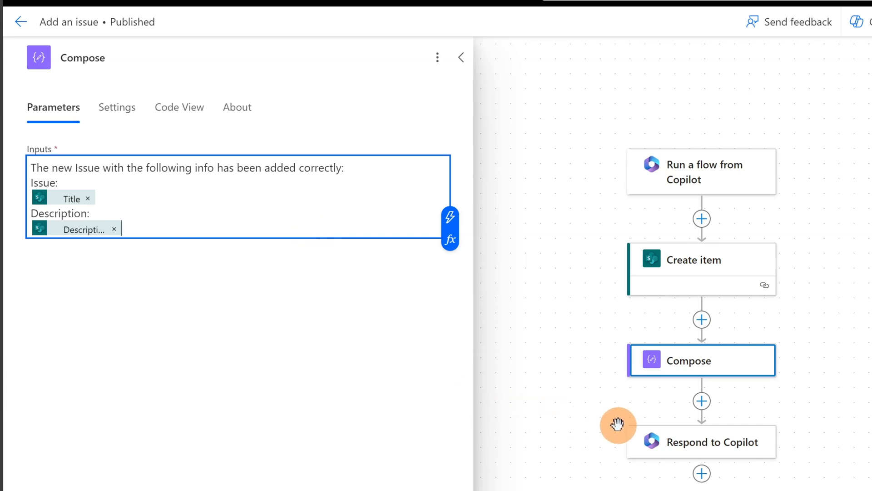
click(667, 450)
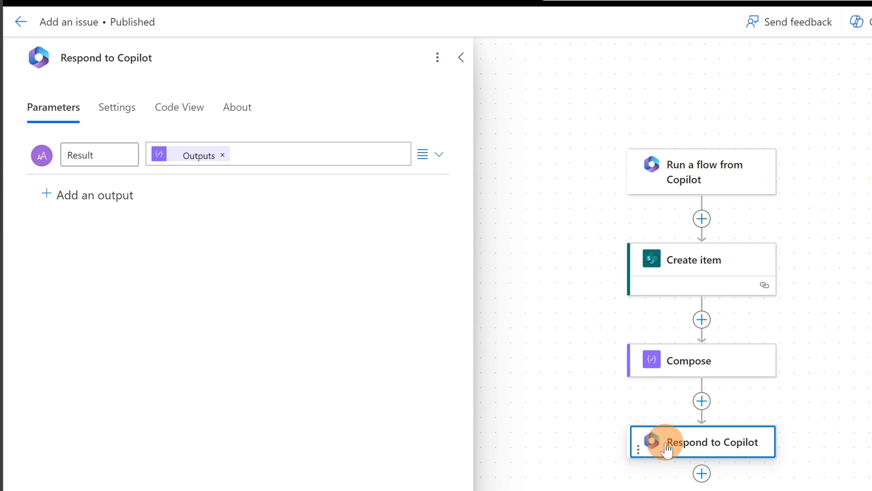
click(57, 194)
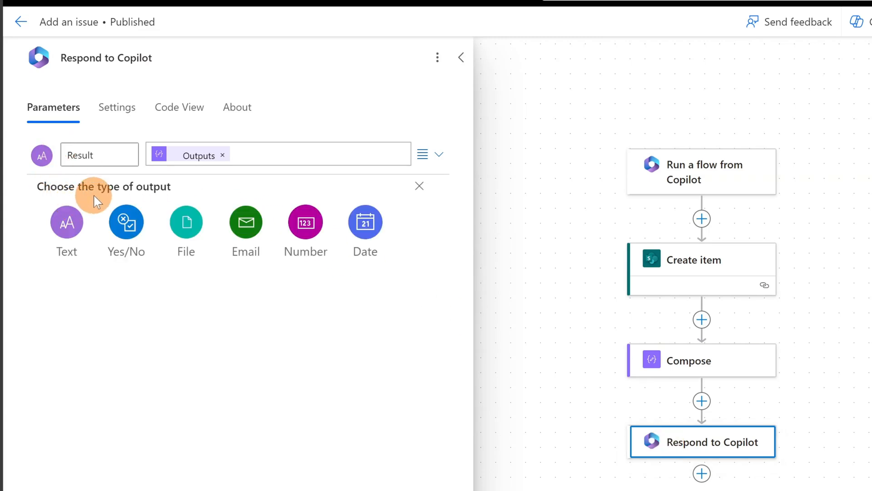
double_click(75, 155)
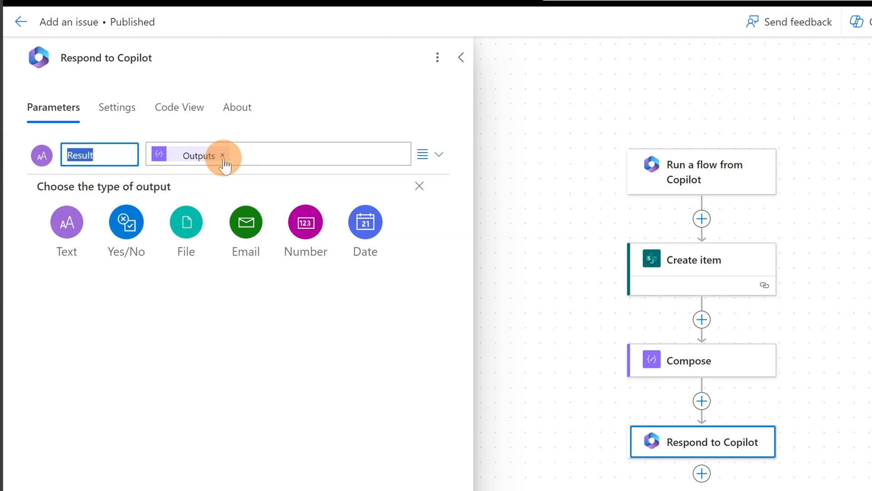
click(266, 155)
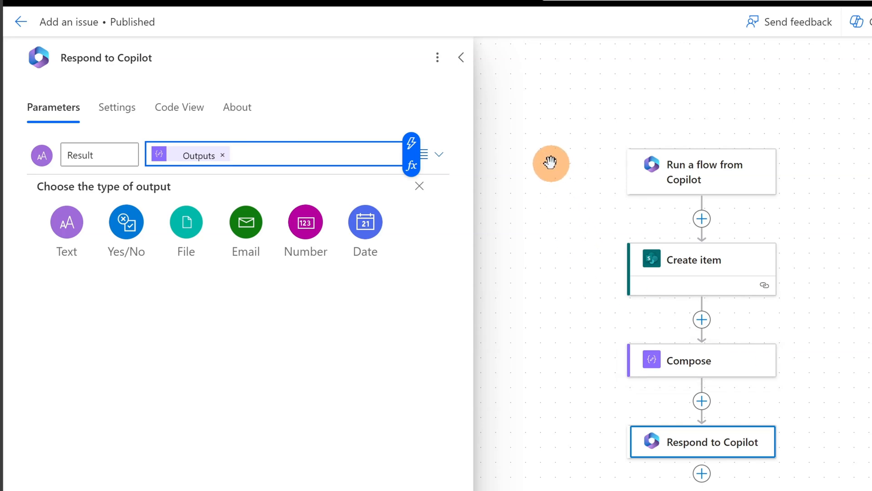
- Switch to Copilot Studio, browse the action chooser and preview the Add an issue flow as an action, leaving without adding it
click(666, 102)
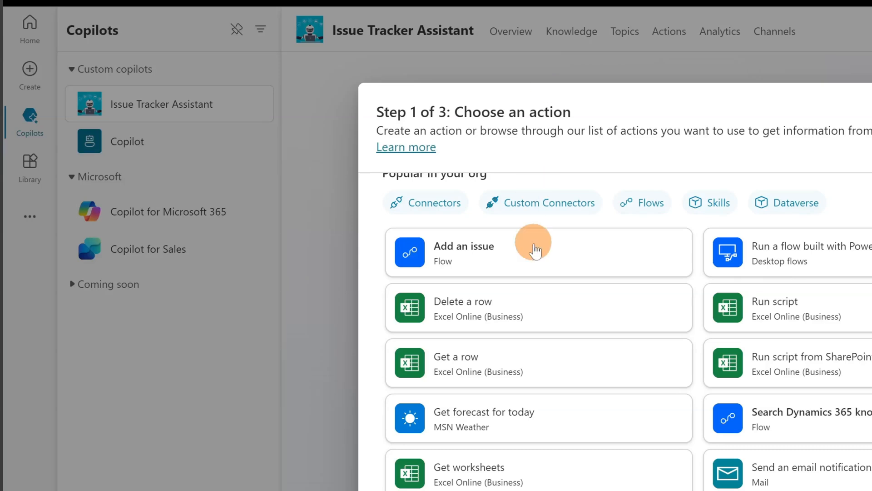
scroll(609, 291, down, 2)
scroll(627, 302, down, 1)
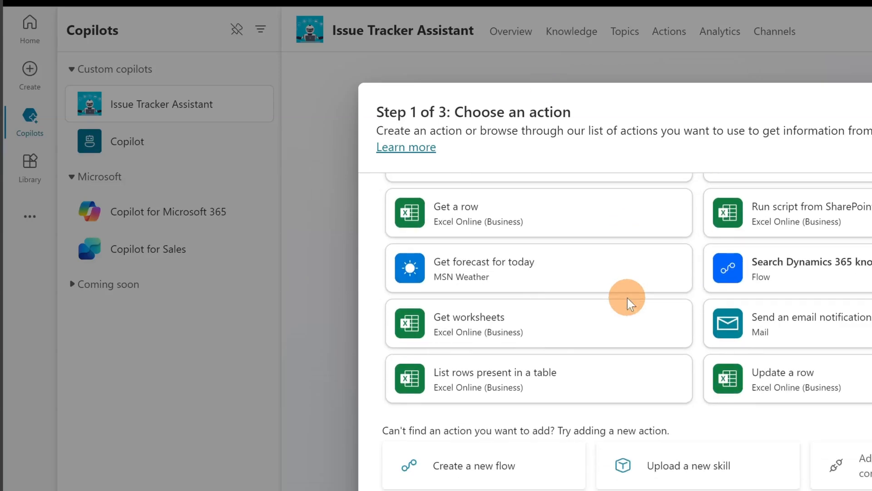
scroll(625, 298, up, 5)
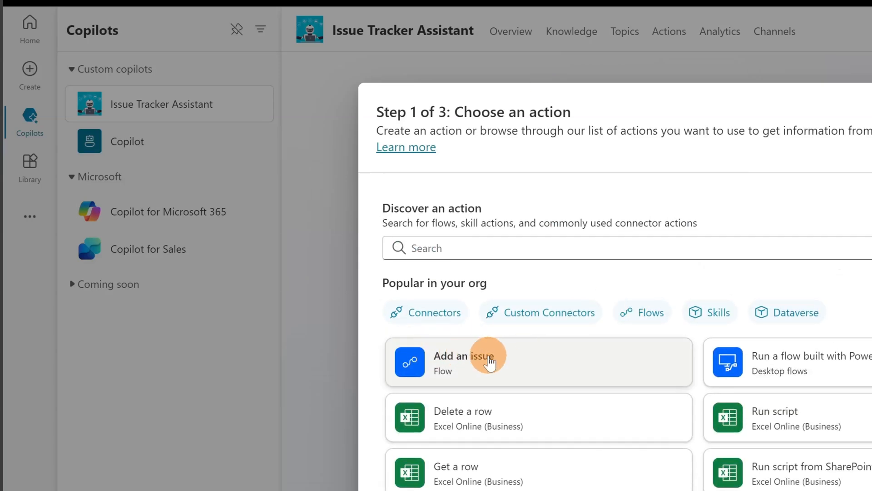
click(490, 361)
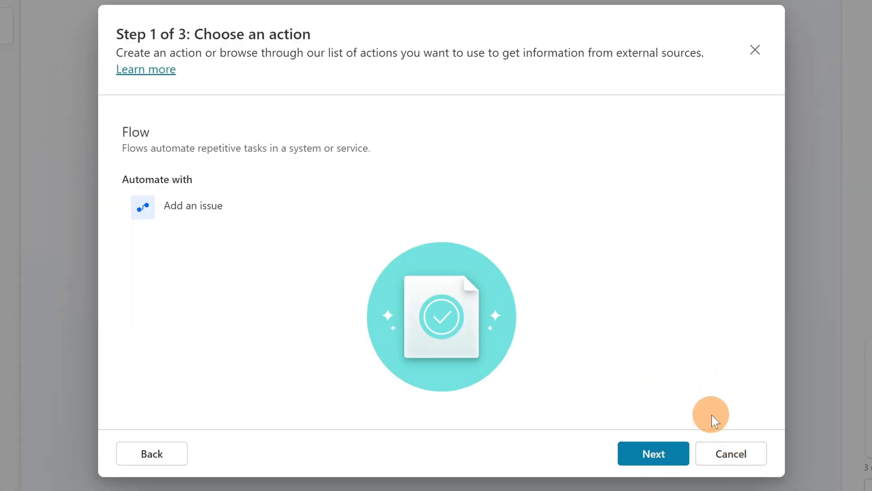
click(745, 452)
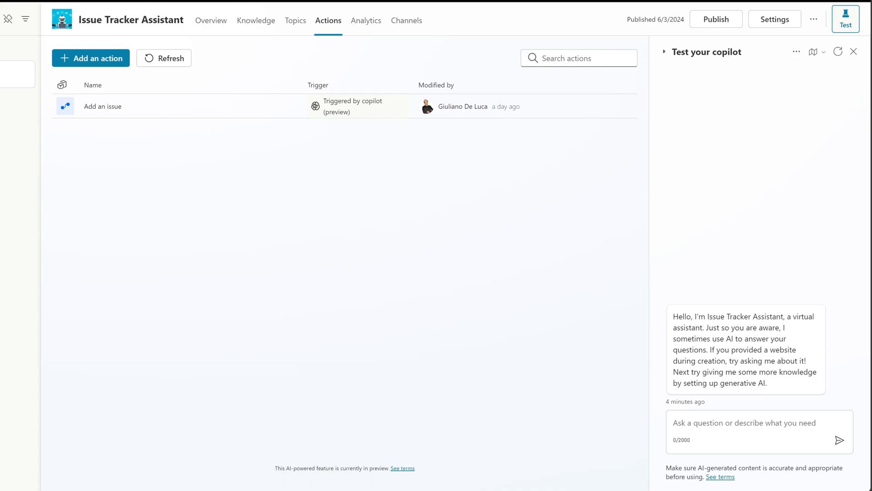
- Publish the Issue Tracker Assistant copilot to its connected channels and dismiss the publishing dialog
click(721, 26)
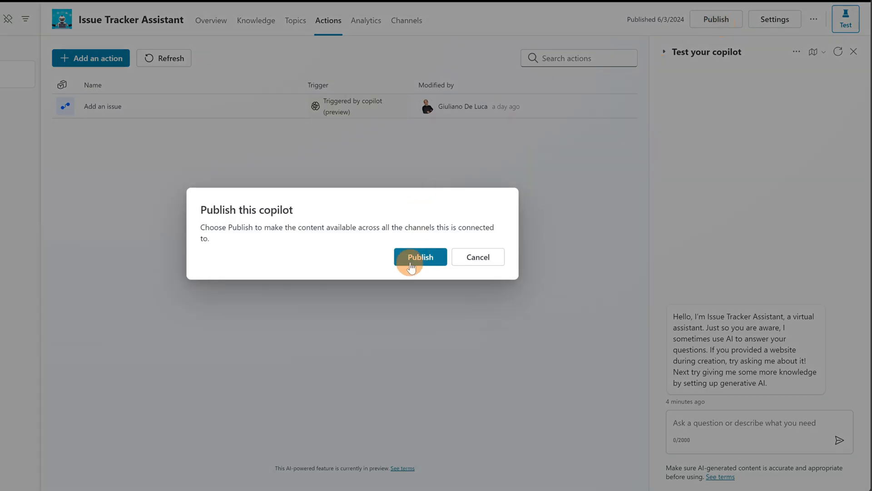
click(410, 258)
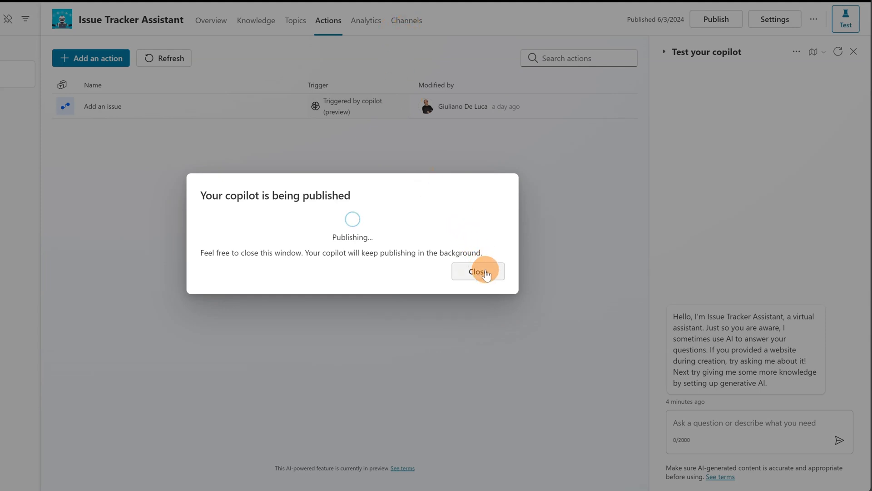
click(481, 271)
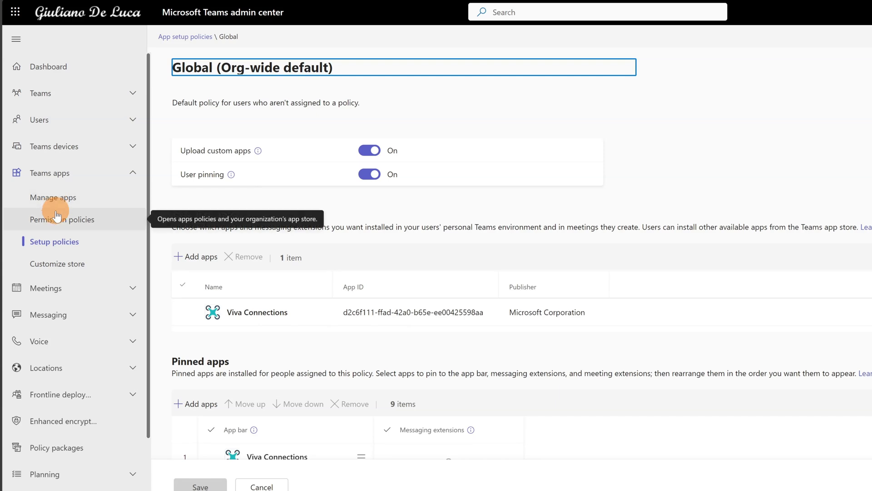
- In the Teams admin center, search the managed apps for "issue" and open the Issue Tracker Assistant's app details
click(55, 208)
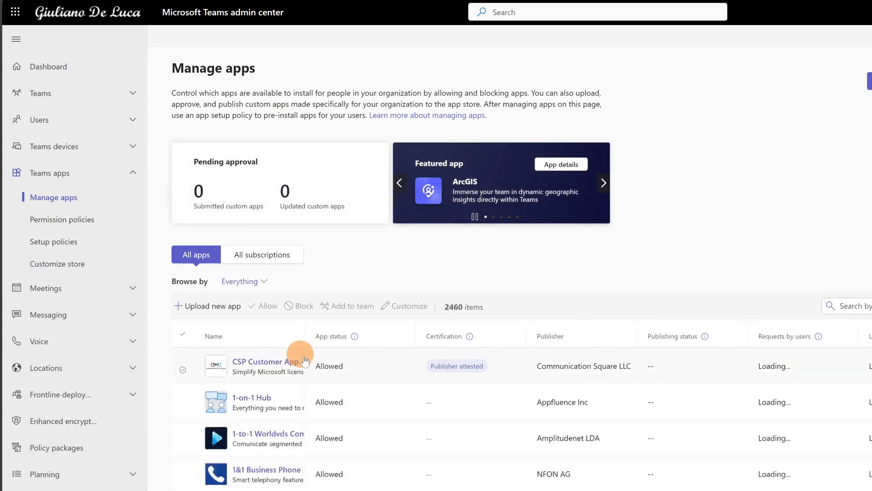
click(867, 305)
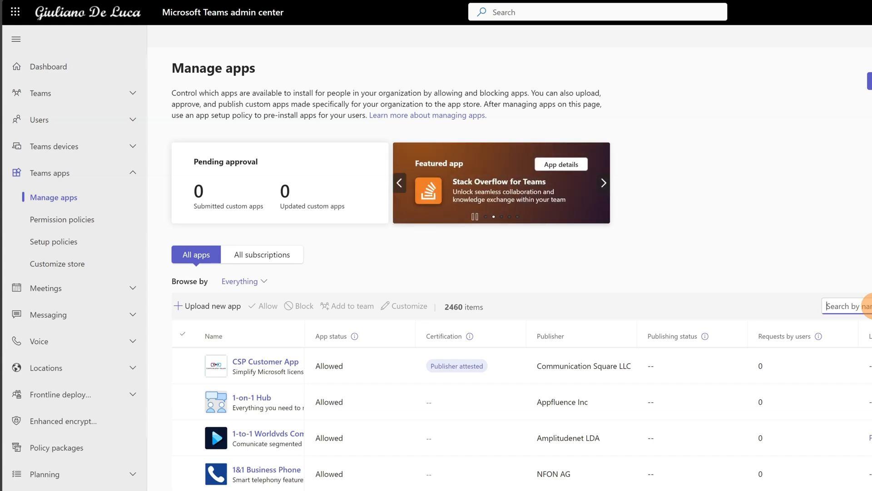
text(issue)
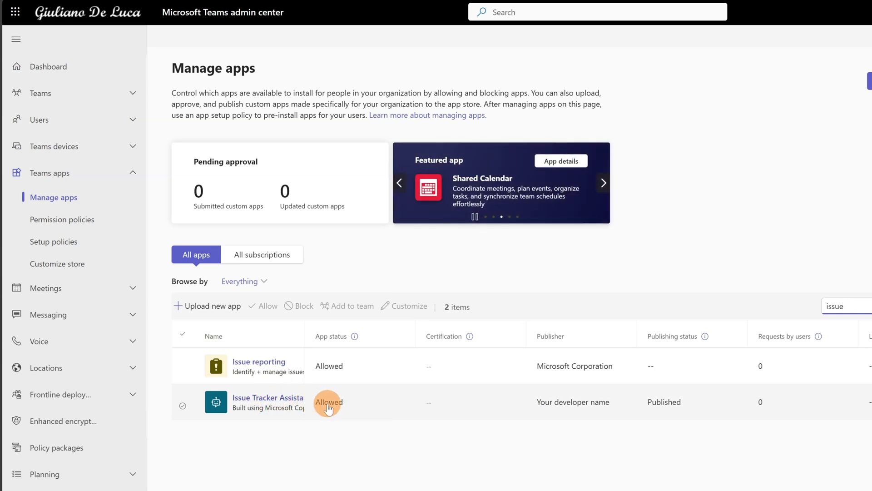
click(278, 398)
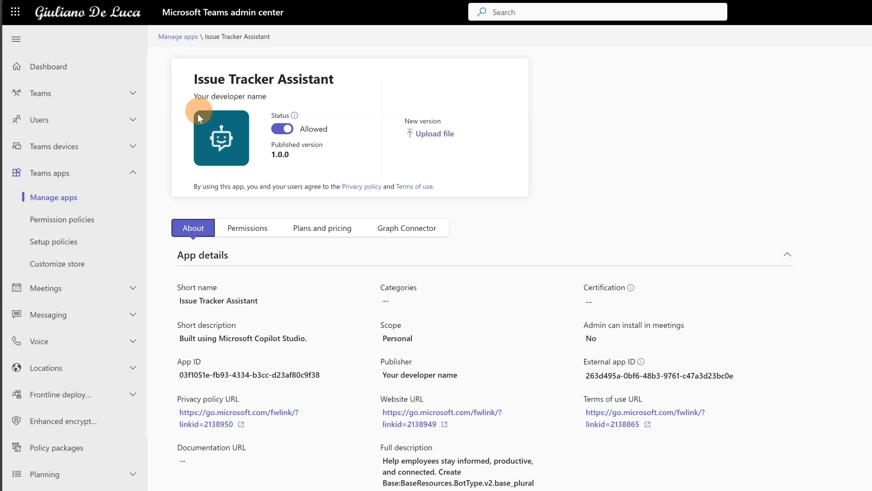
- Open the Global (Org-wide default) app setup policy and review its custom app upload, installed apps and pinned apps settings
click(79, 257)
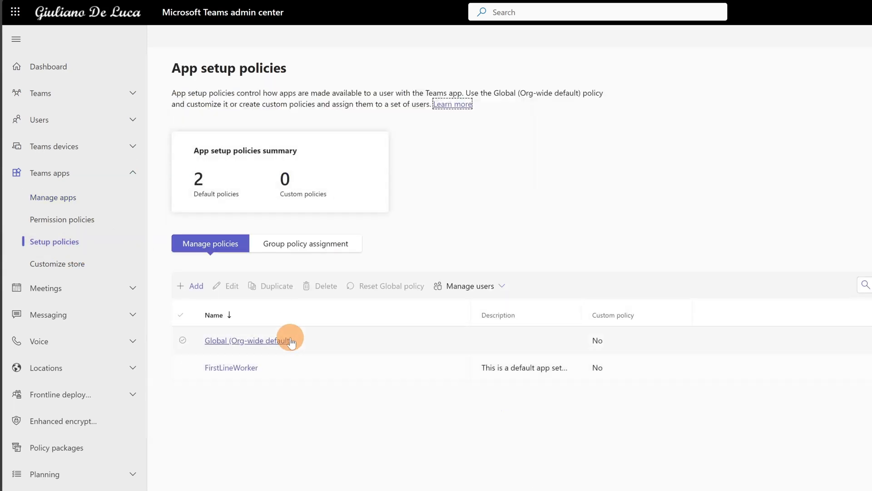
click(245, 340)
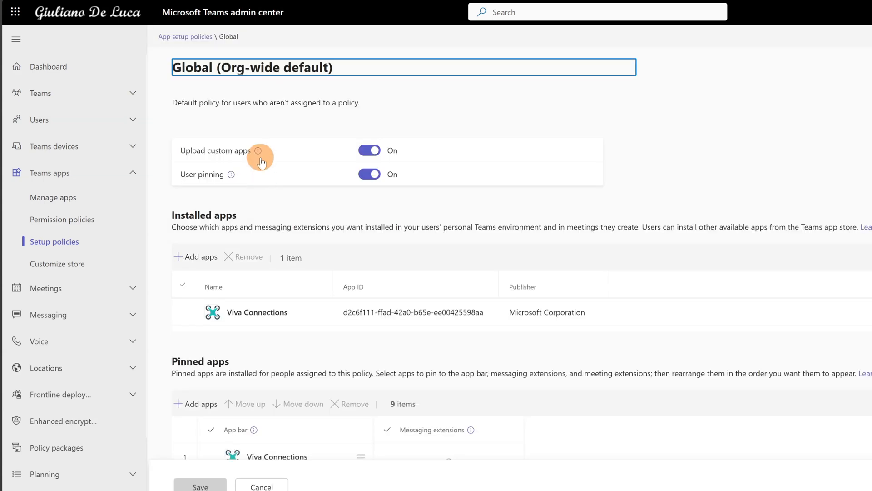
scroll(297, 251, down, 5)
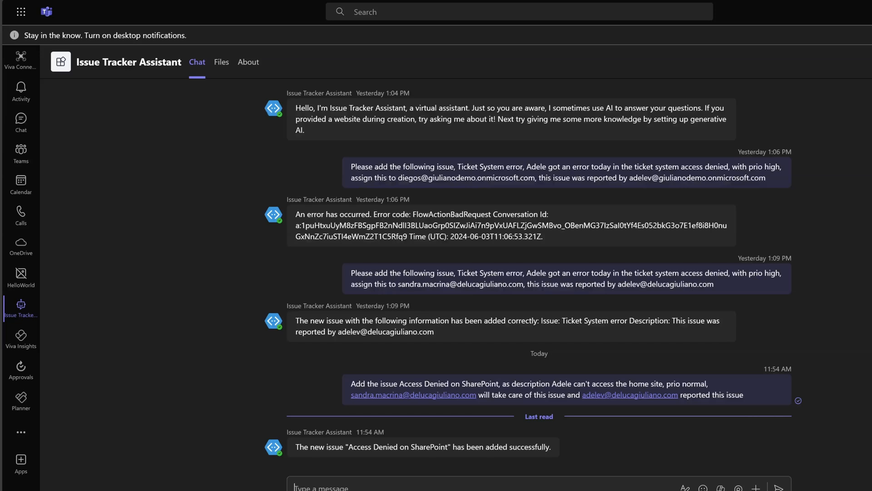
- Switch to Teams to view the pinned Issue Tracker Assistant, and open its conversation from the mobile app's chat list
click(20, 318)
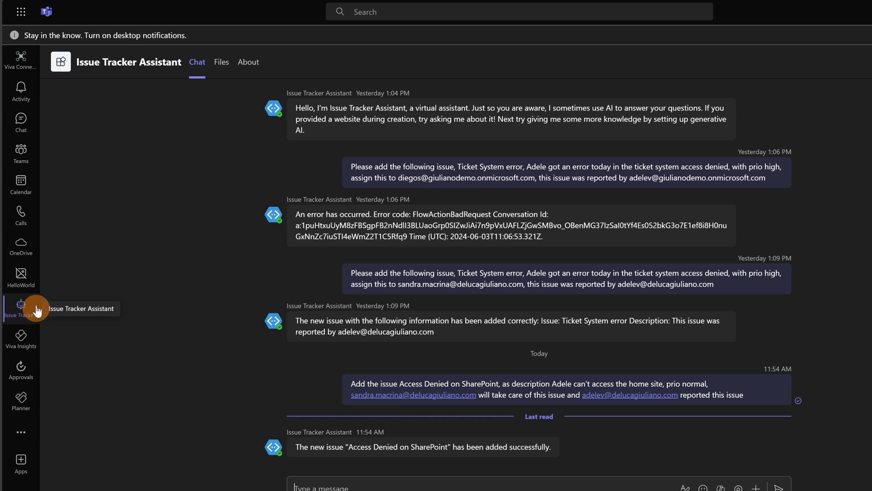
click(24, 295)
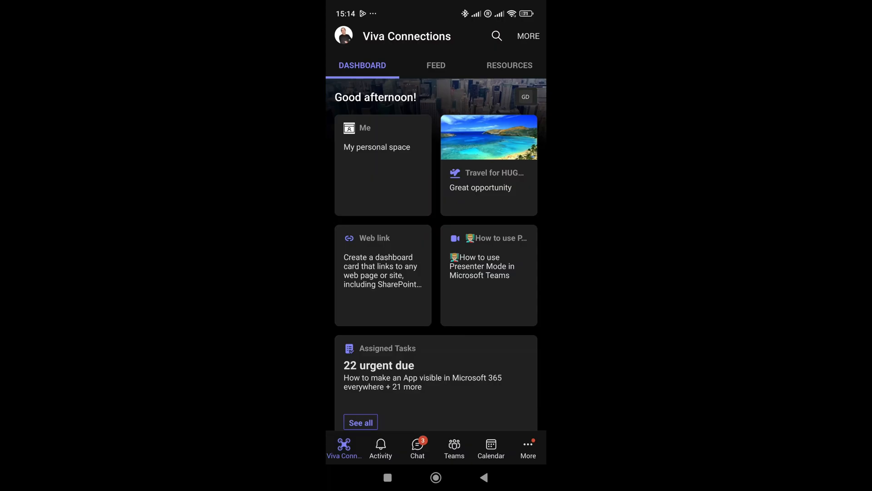
click(417, 447)
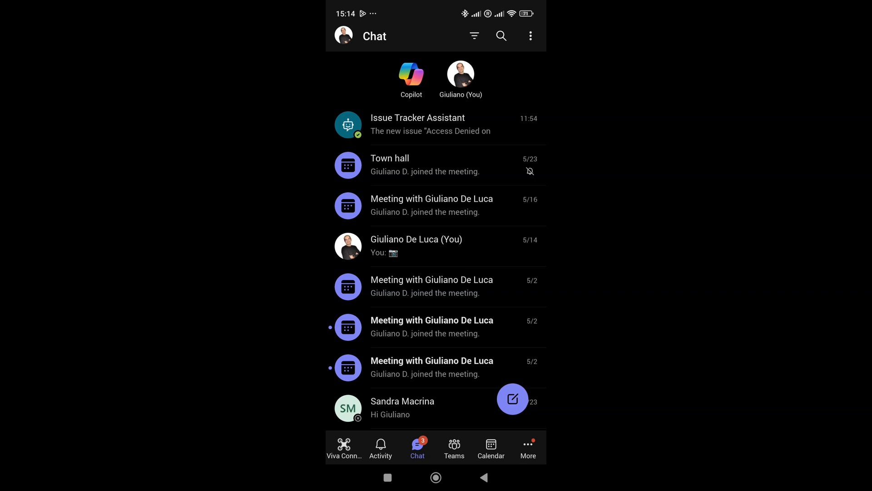
click(418, 124)
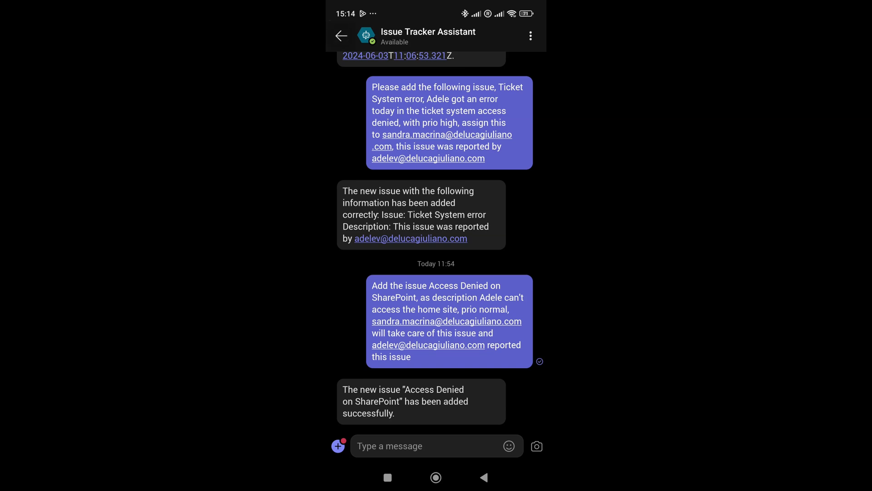
- Return to the mobile chat list and open the Issue Tracker Assistant from the additional Teams apps
click(341, 36)
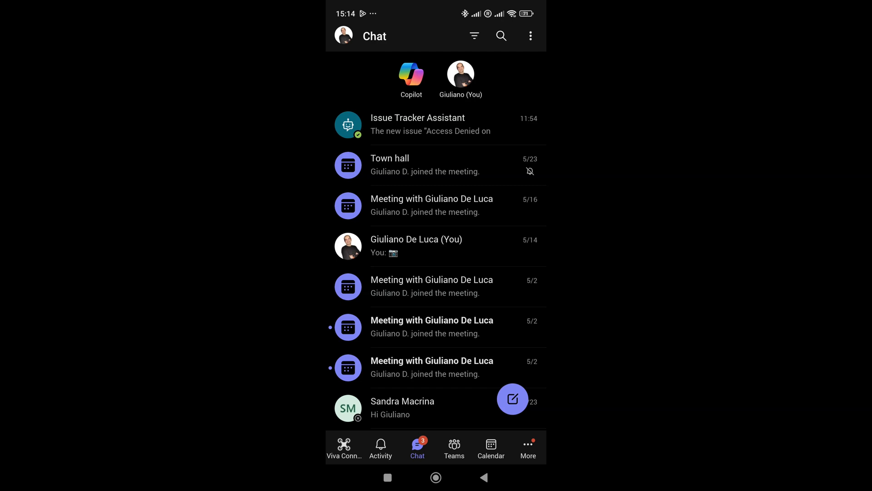
click(528, 448)
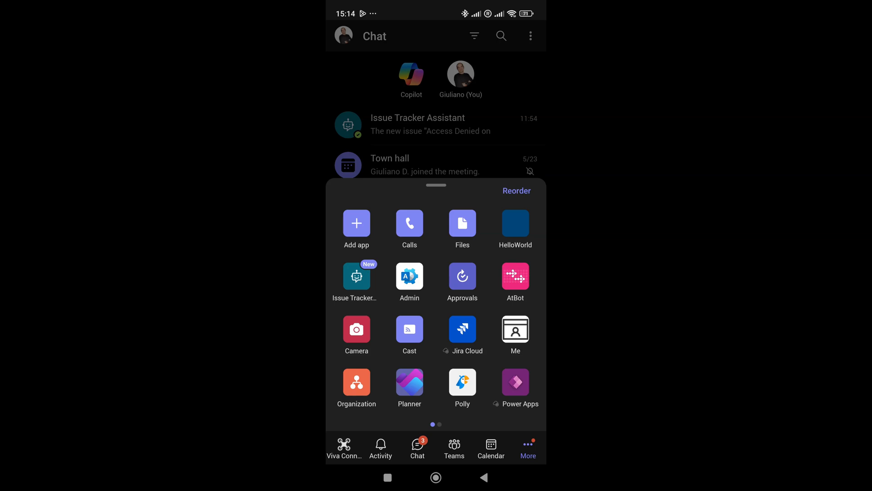
click(356, 276)
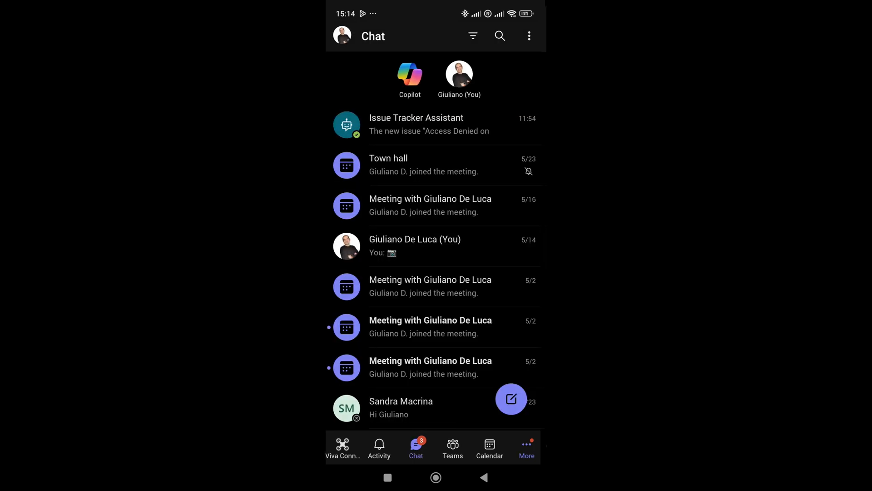